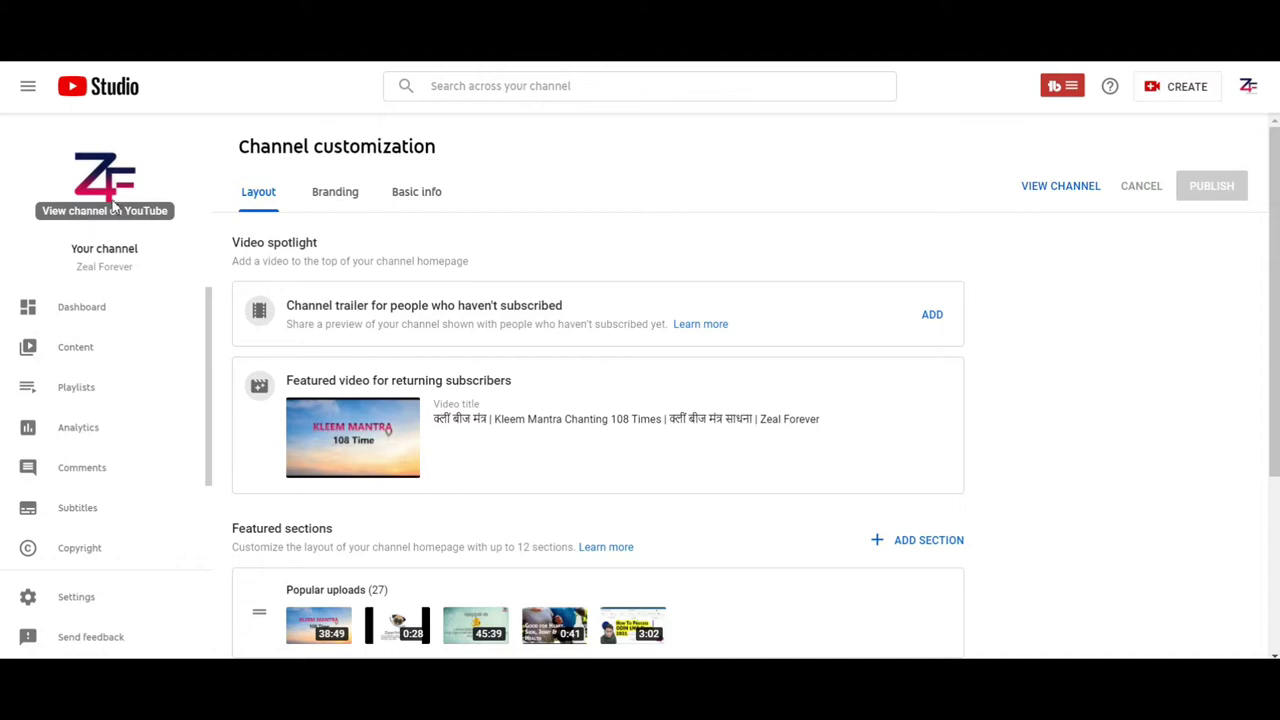
# - Open the channel dashboard and review the latest video performance and channel analytics summaries
pyautogui.click(86, 319)
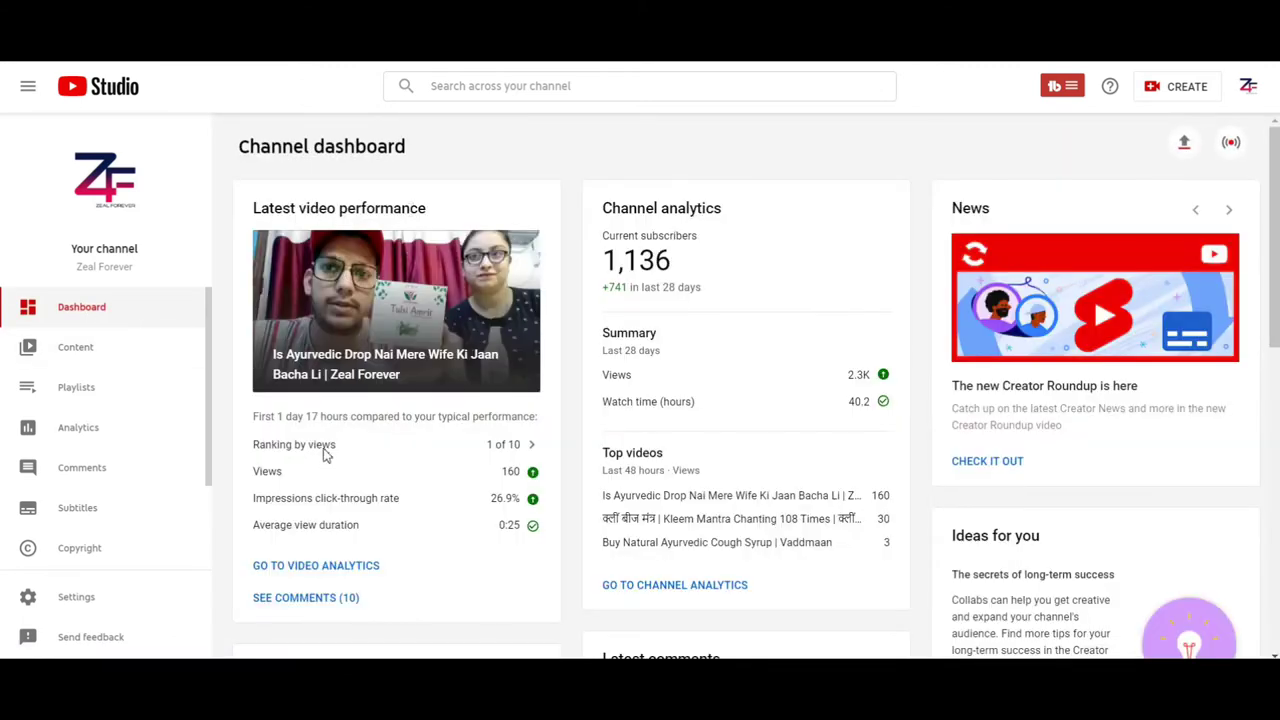
pyautogui.scroll(-1, 320, 452)
pyautogui.moveTo(508, 364)
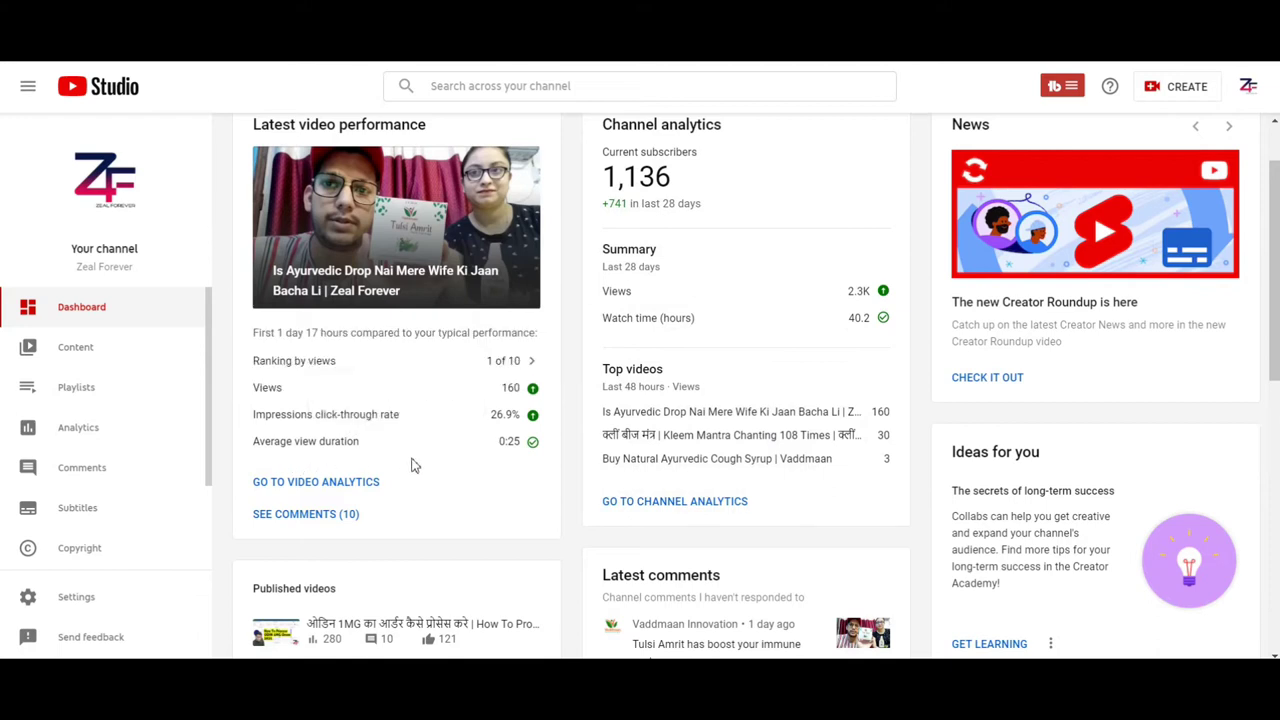
# - Open the channel content list and look through the uploaded videos with their visibility, dates, views and likes
pyautogui.click(88, 358)
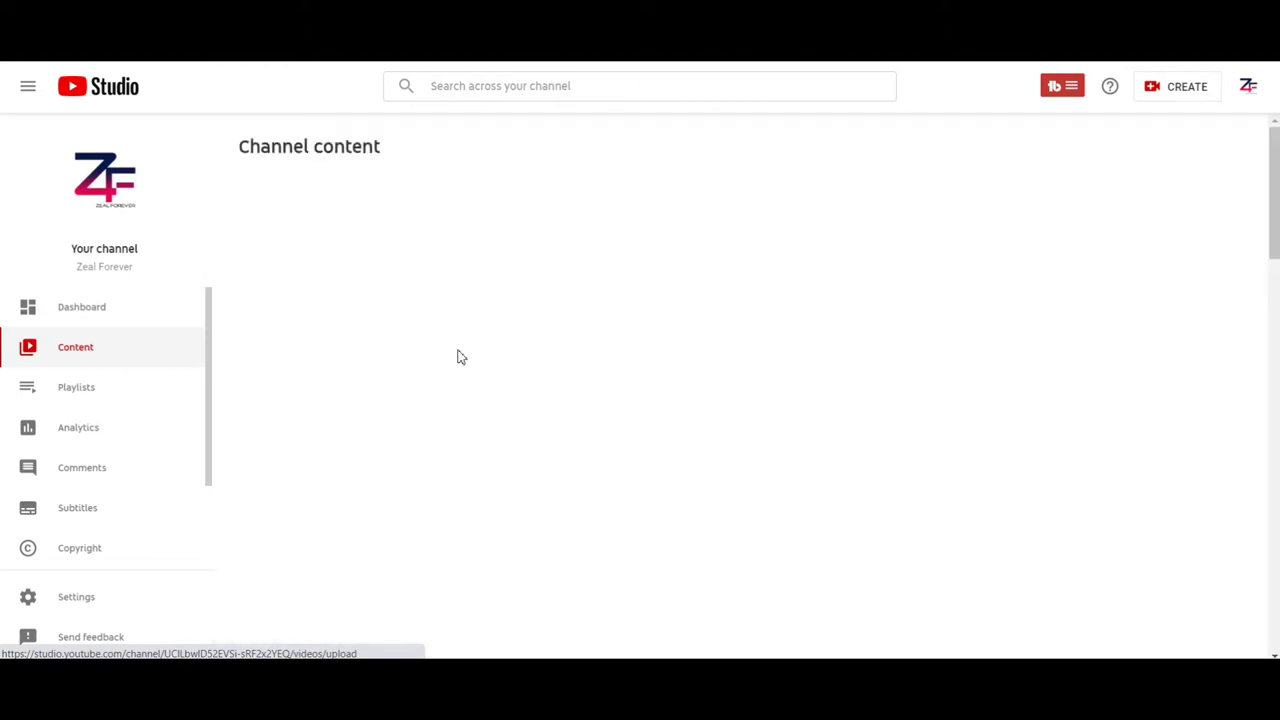
pyautogui.scroll(-3, 530, 400)
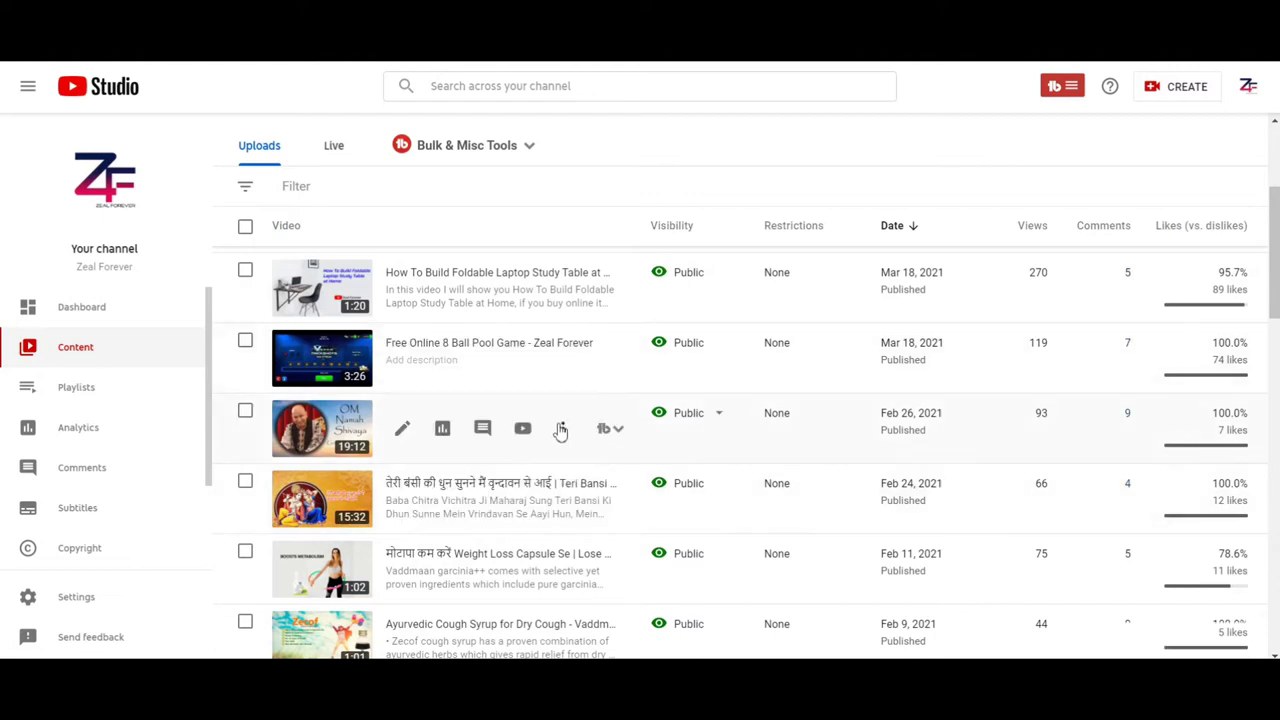
pyautogui.scroll(-5, 654, 486)
pyautogui.scroll(-5, 660, 489)
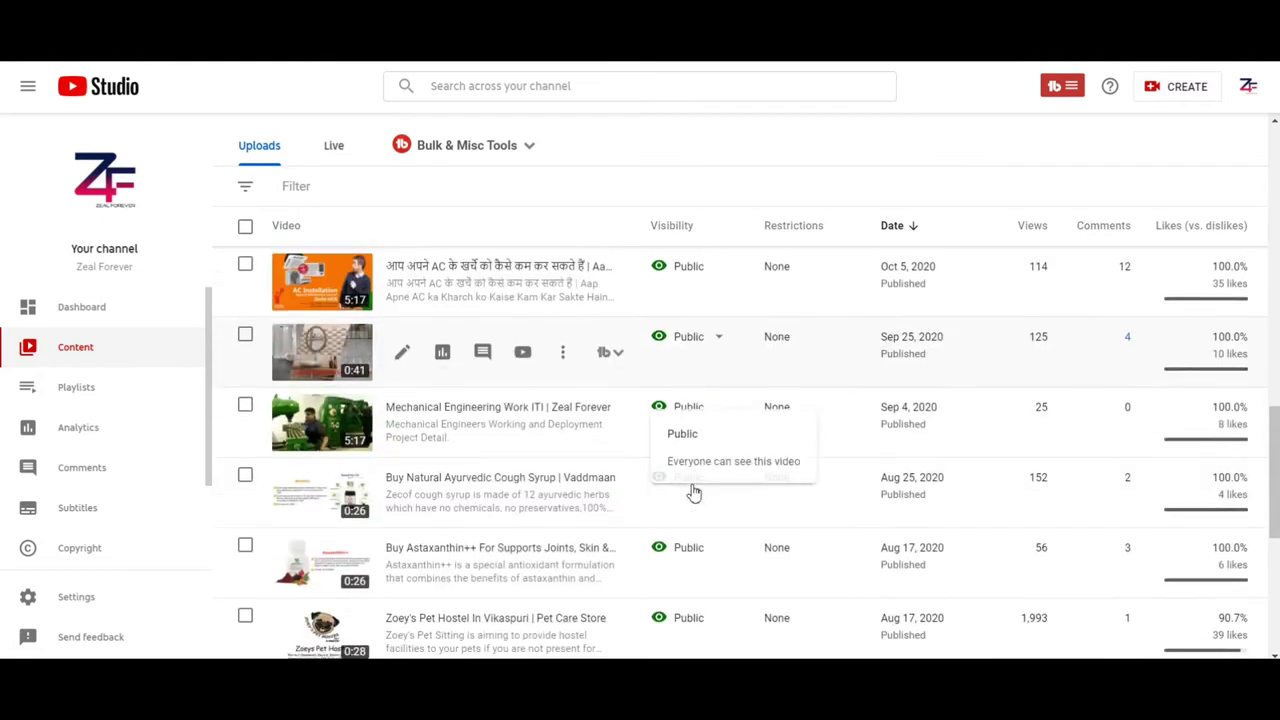
pyautogui.scroll(2, 694, 502)
pyautogui.scroll(8, 694, 504)
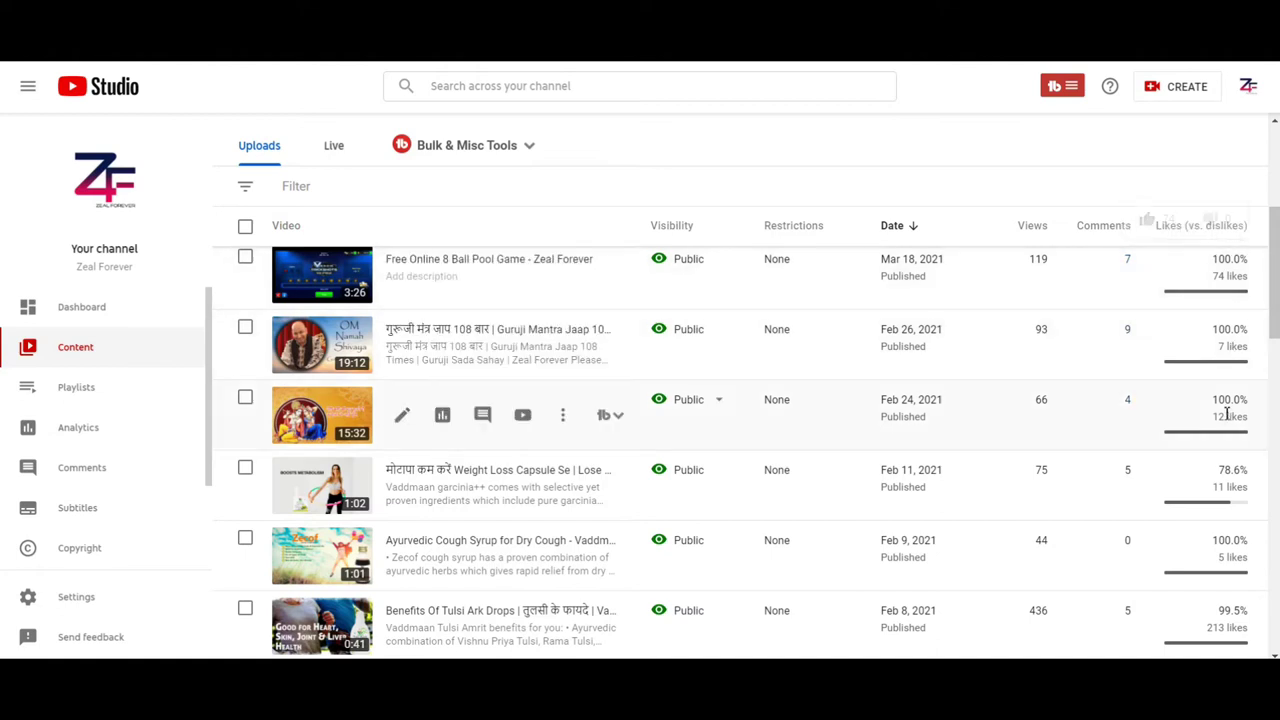
# - Open the channel's playlists and look through the full list
pyautogui.click(76, 388)
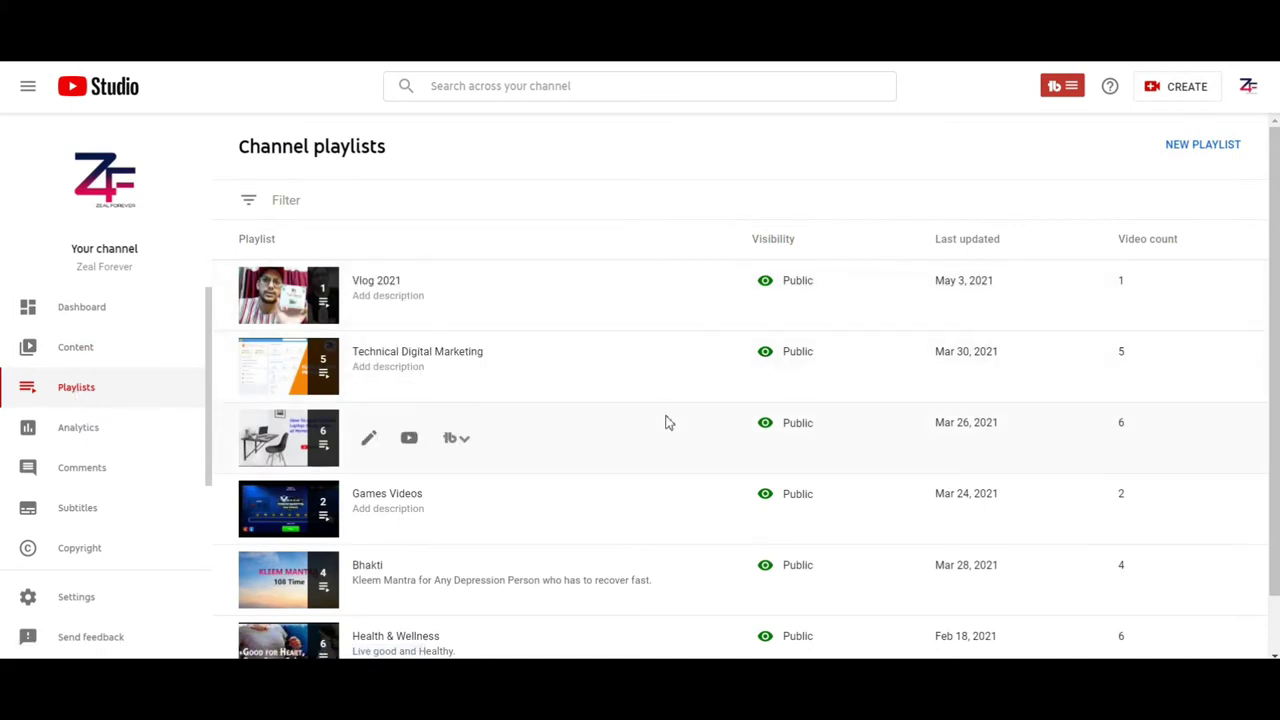
pyautogui.scroll(-1, 580, 400)
pyautogui.scroll(1, 512, 440)
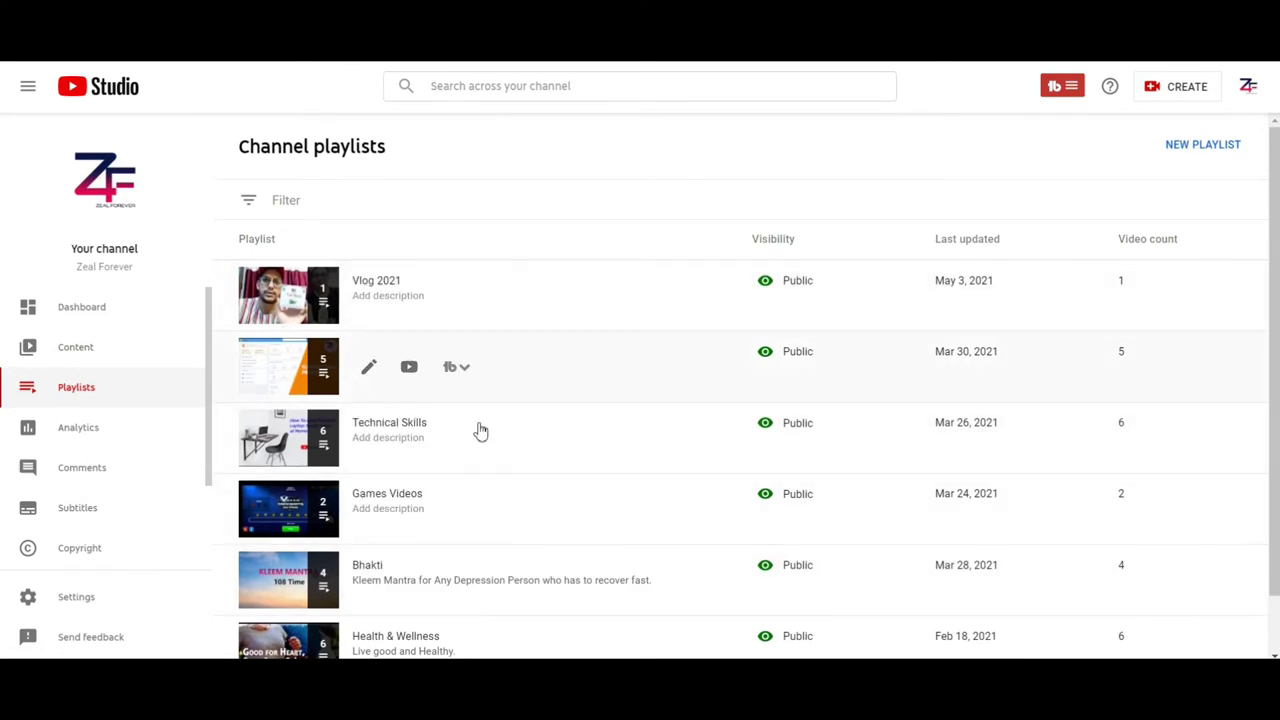
pyautogui.scroll(-1, 474, 509)
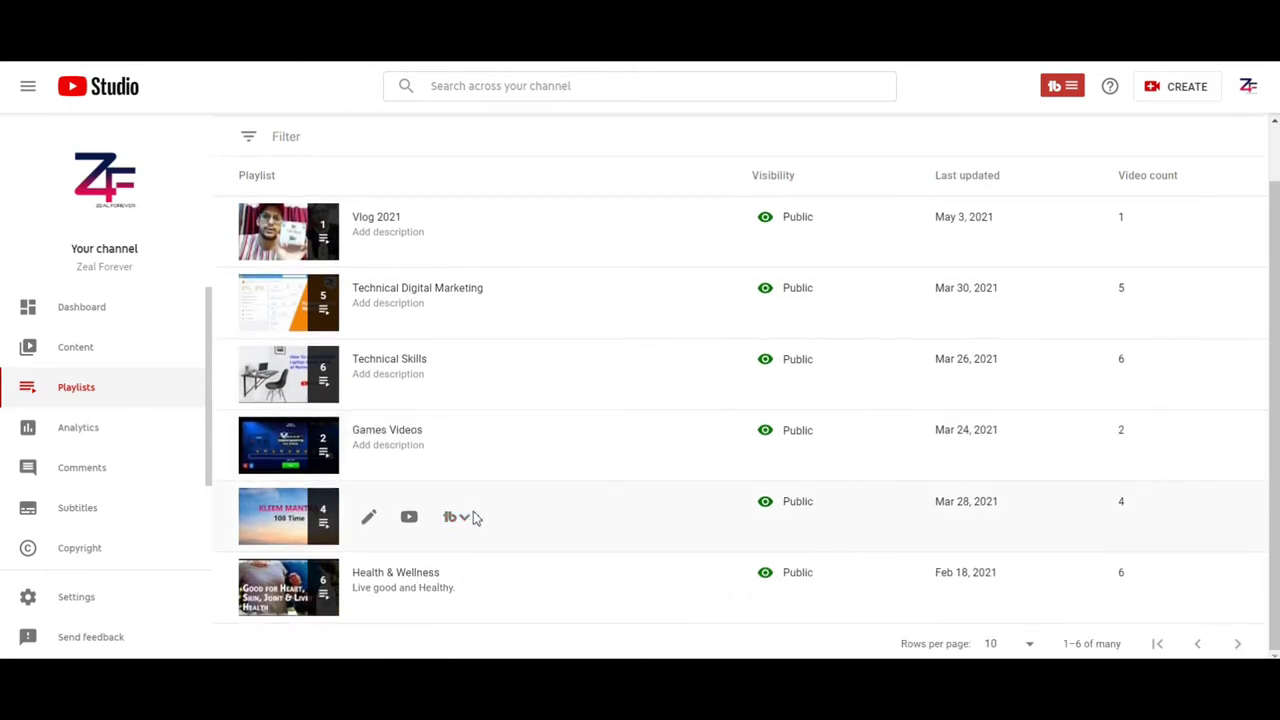
pyautogui.scroll(1, 470, 515)
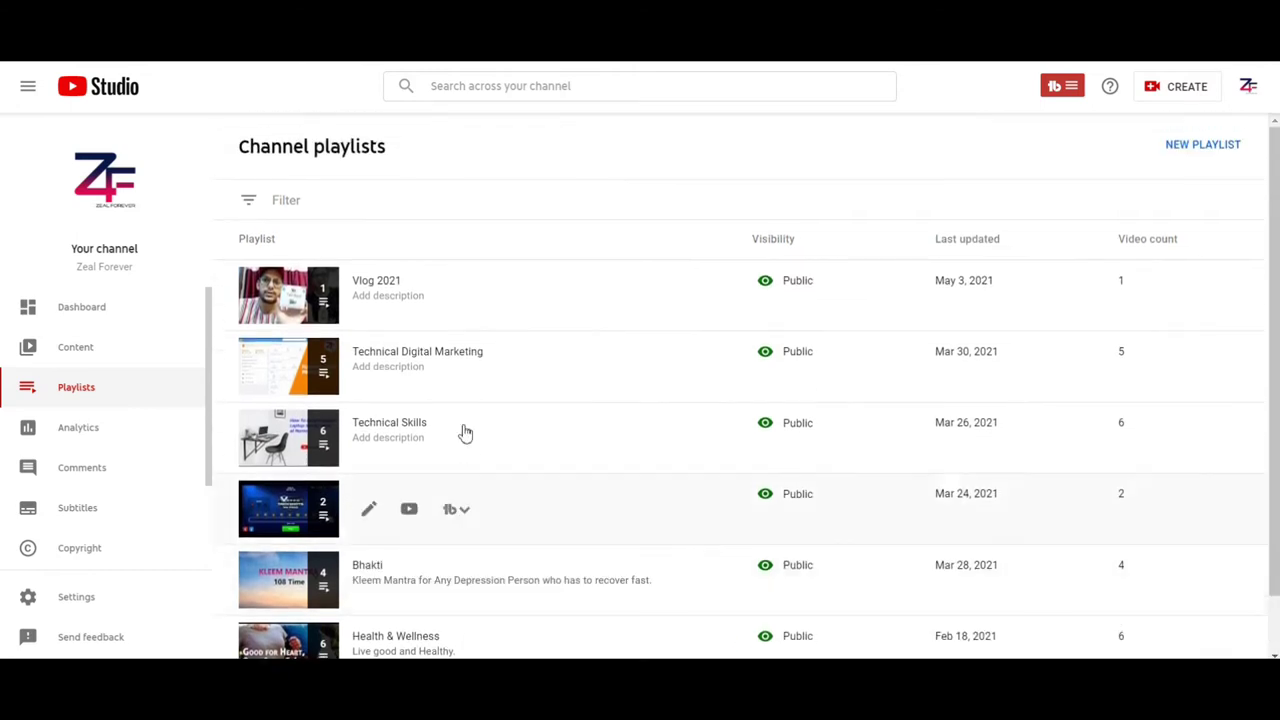
# - Open the channel analytics and examine the Reach report's traffic sources and impressions funnel
pyautogui.click(77, 438)
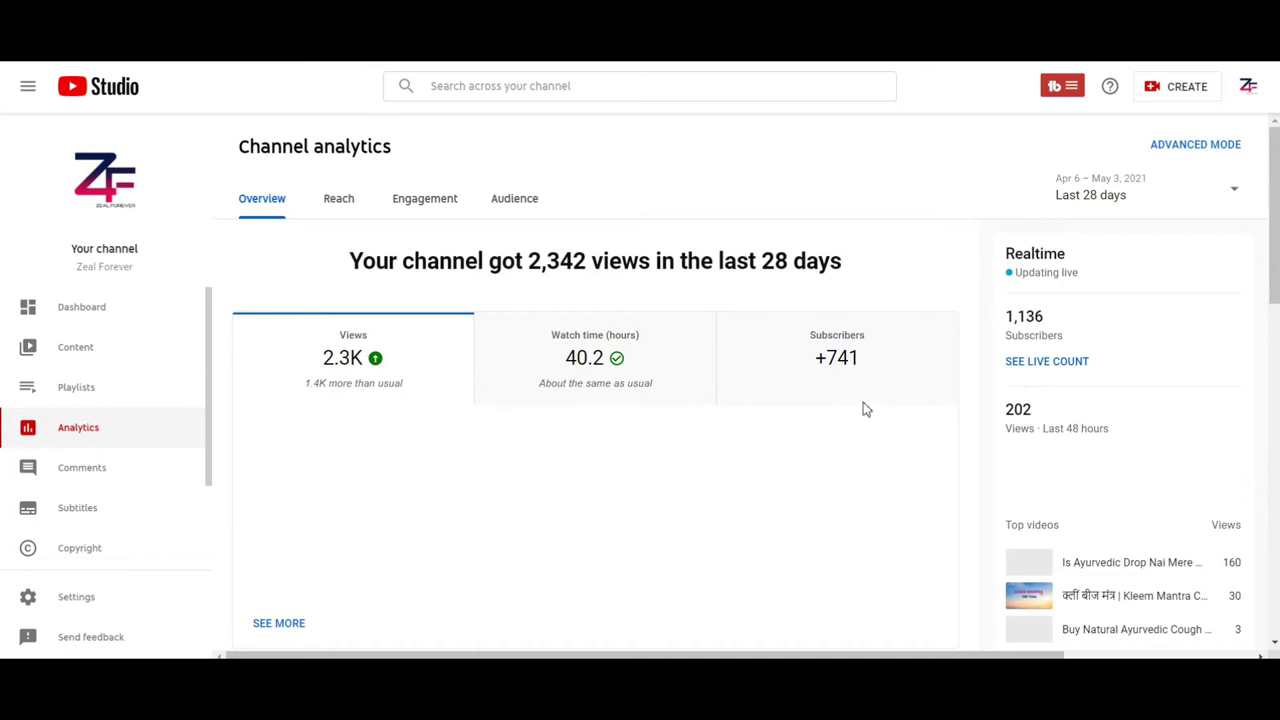
pyautogui.click(336, 206)
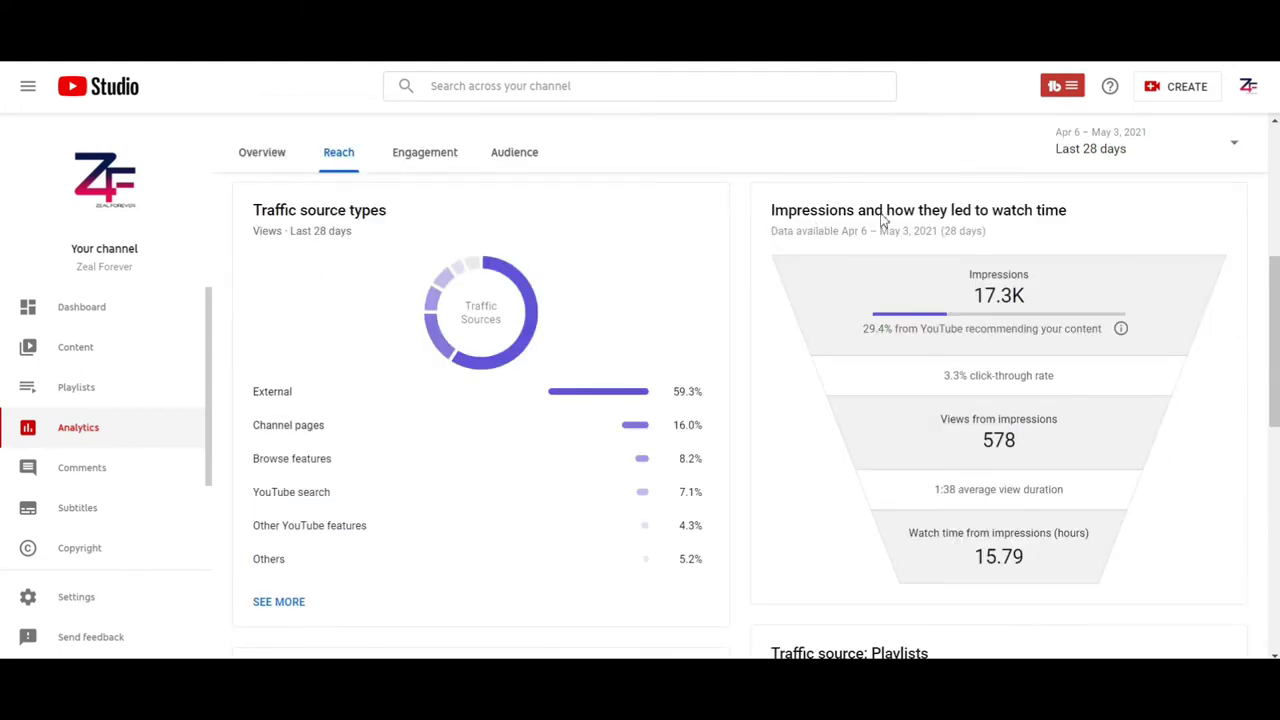
pyautogui.moveTo(928, 218)
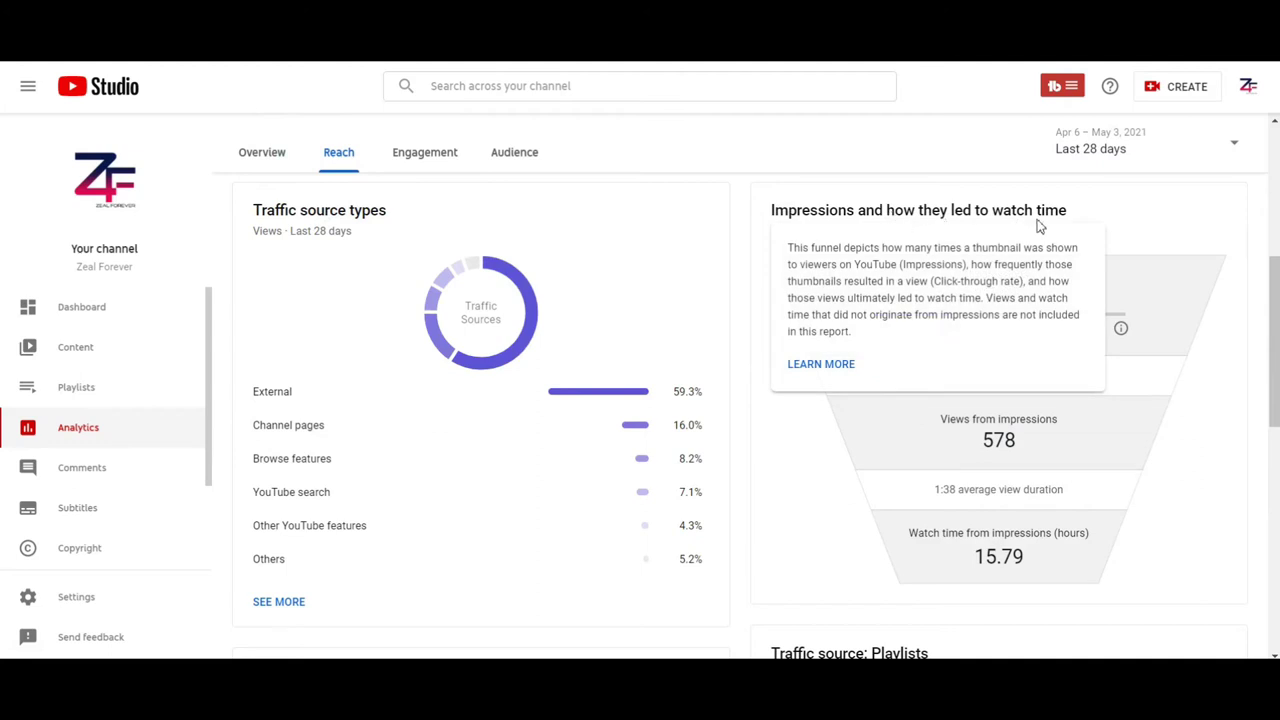
pyautogui.scroll(-1, 810, 468)
pyautogui.scroll(-6, 752, 471)
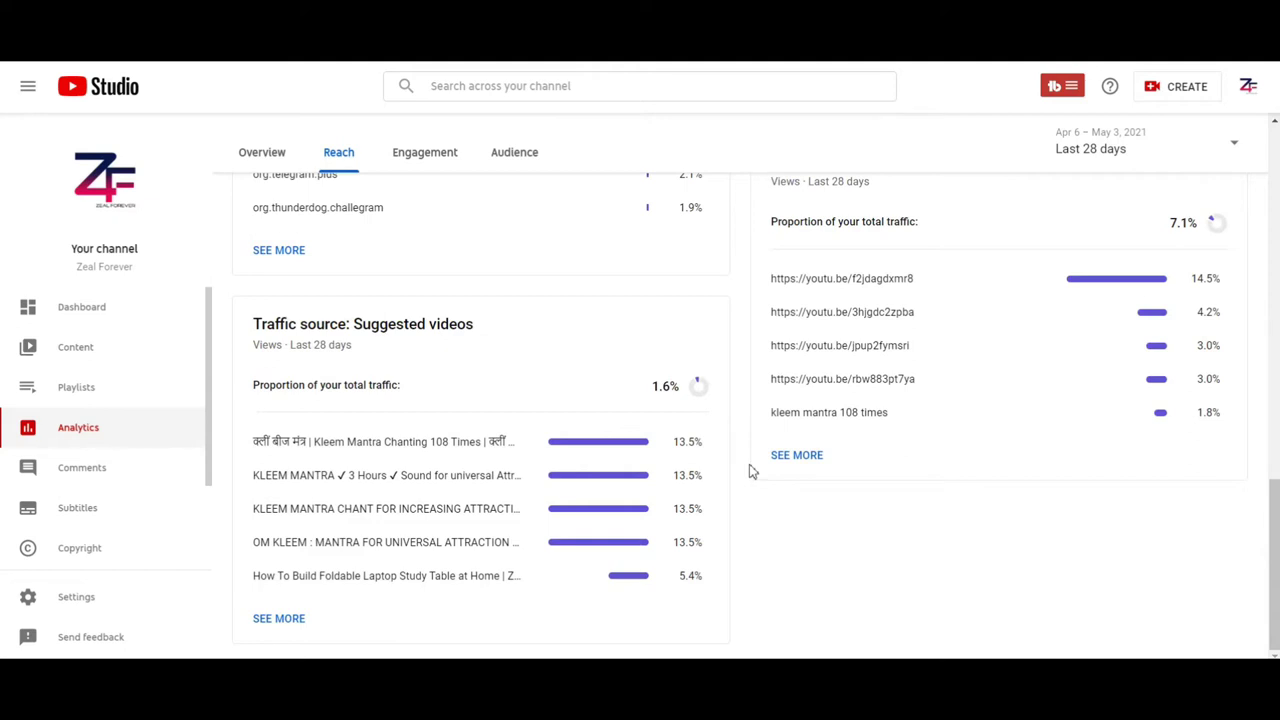
pyautogui.scroll(10, 752, 471)
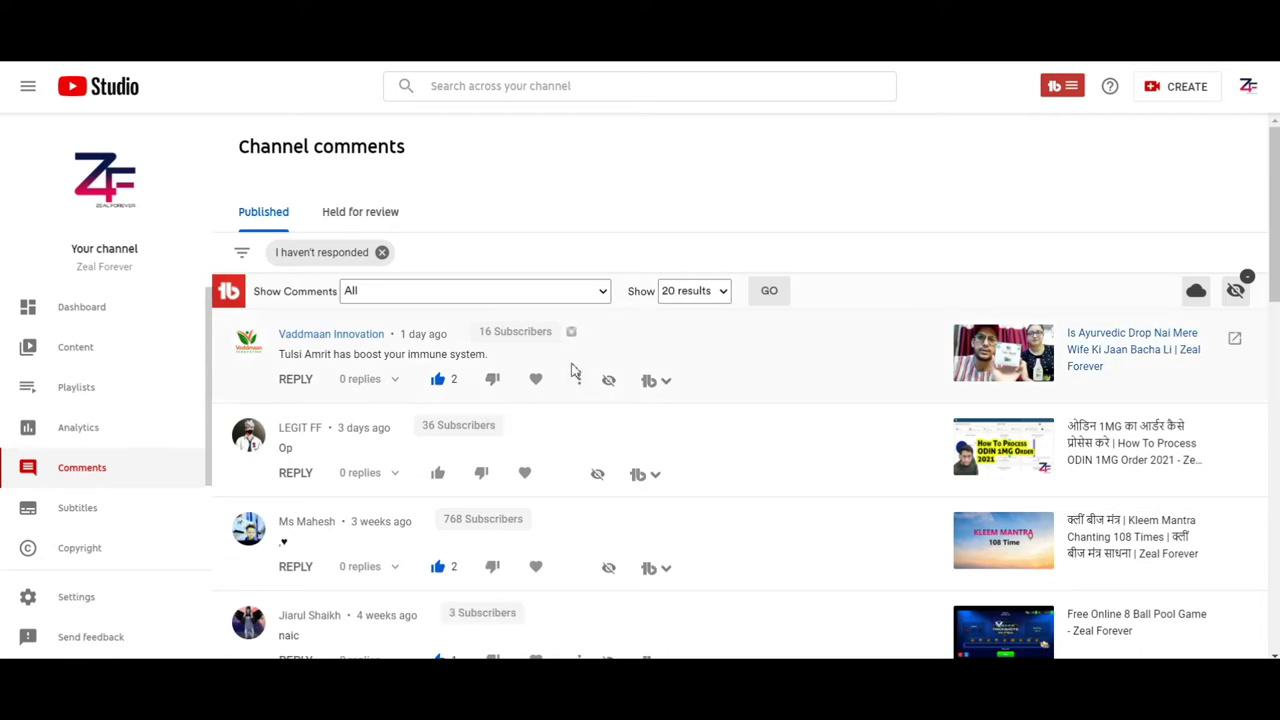
# - Look through the published channel comments and the list of video subtitles
pyautogui.scroll(-3, 572, 370)
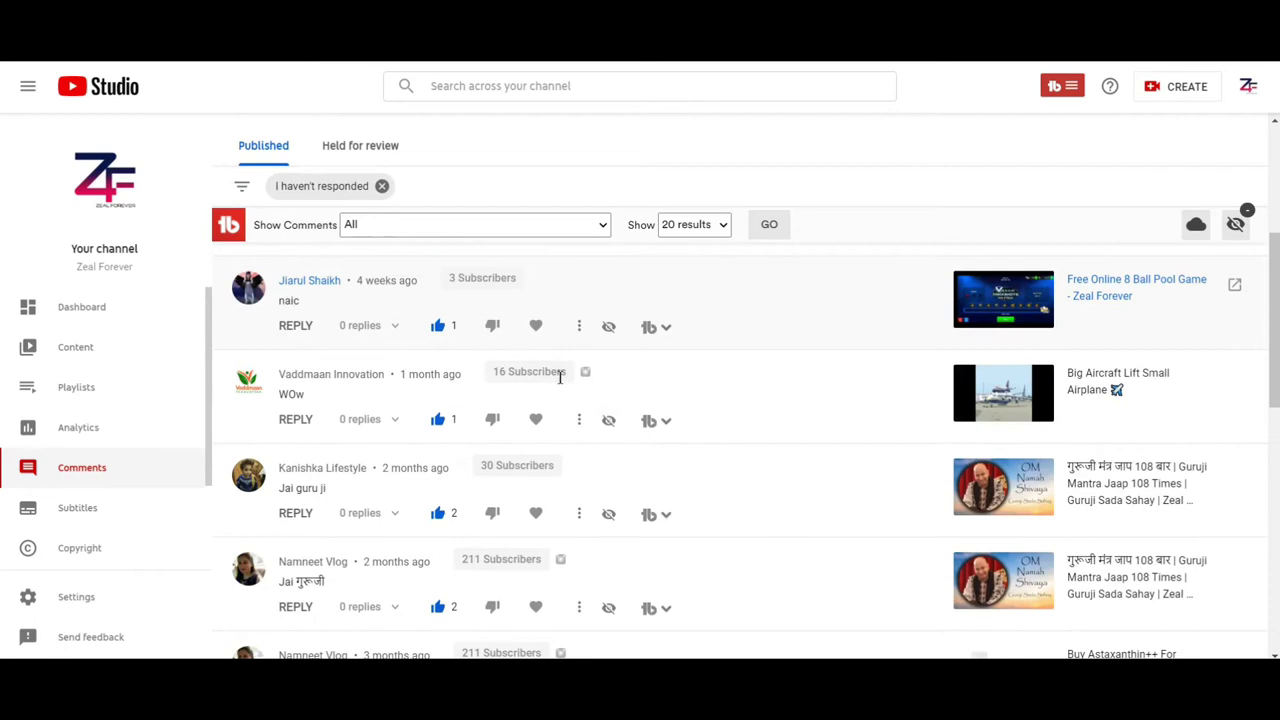
pyautogui.scroll(4, 563, 418)
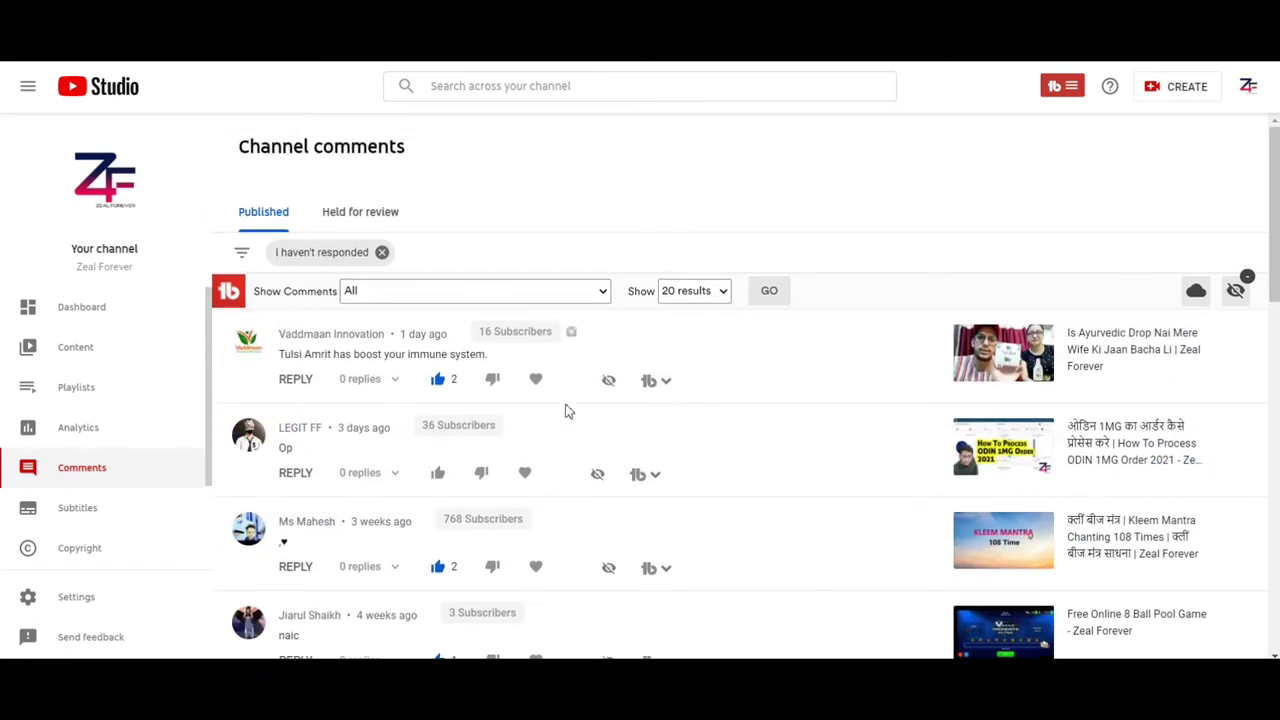
pyautogui.click(83, 521)
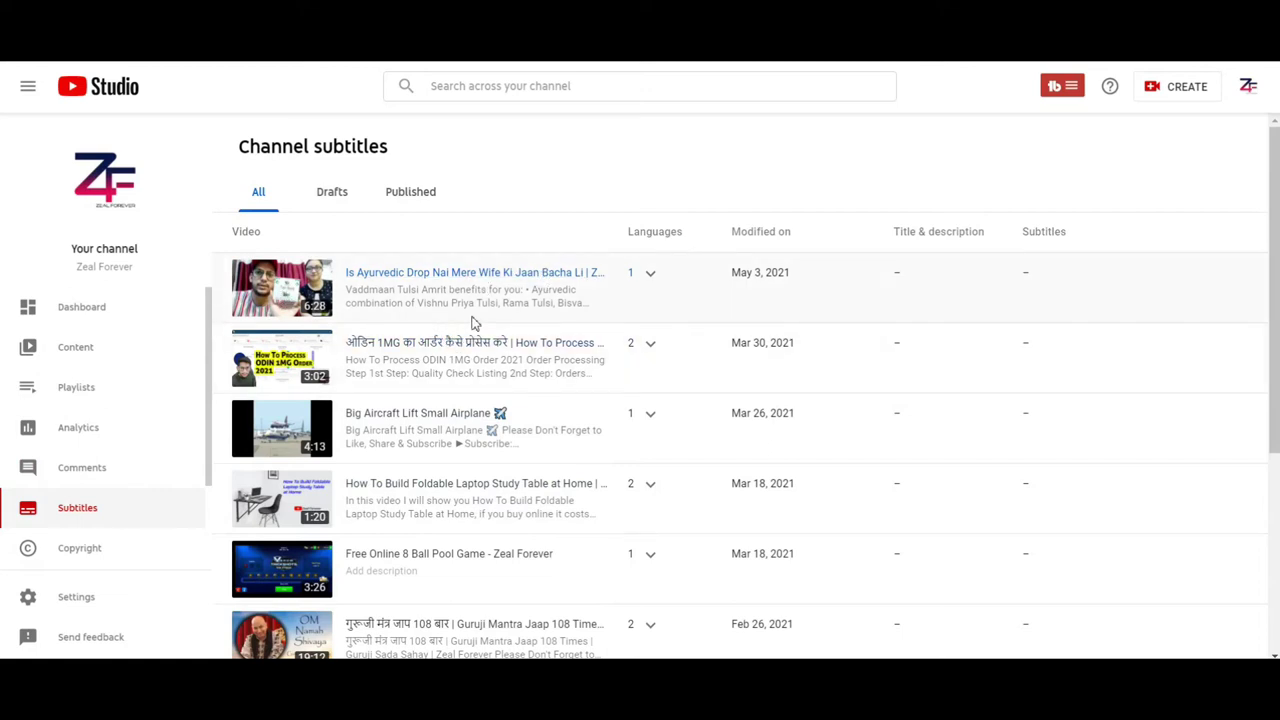
pyautogui.scroll(-2, 485, 400)
pyautogui.scroll(2, 485, 400)
# - Check the channel's copyright removal requests and its monetization eligibility requirements
pyautogui.click(86, 556)
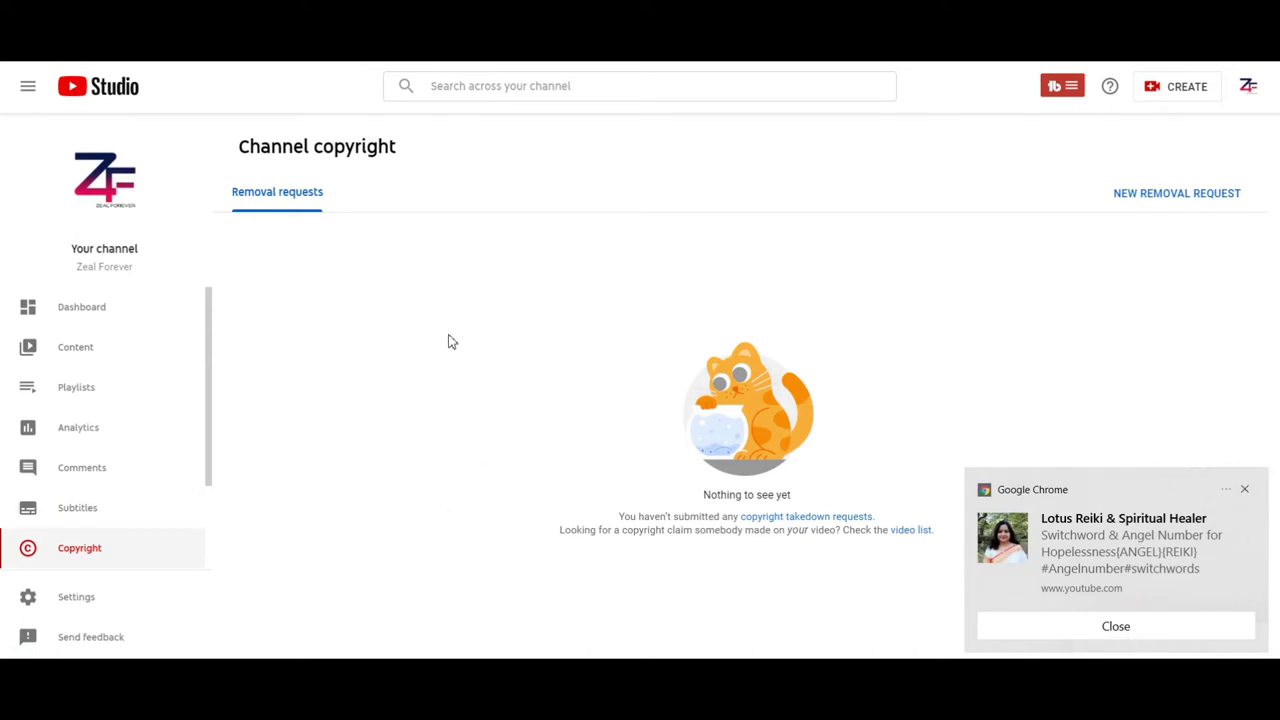
pyautogui.scroll(-2, 143, 553)
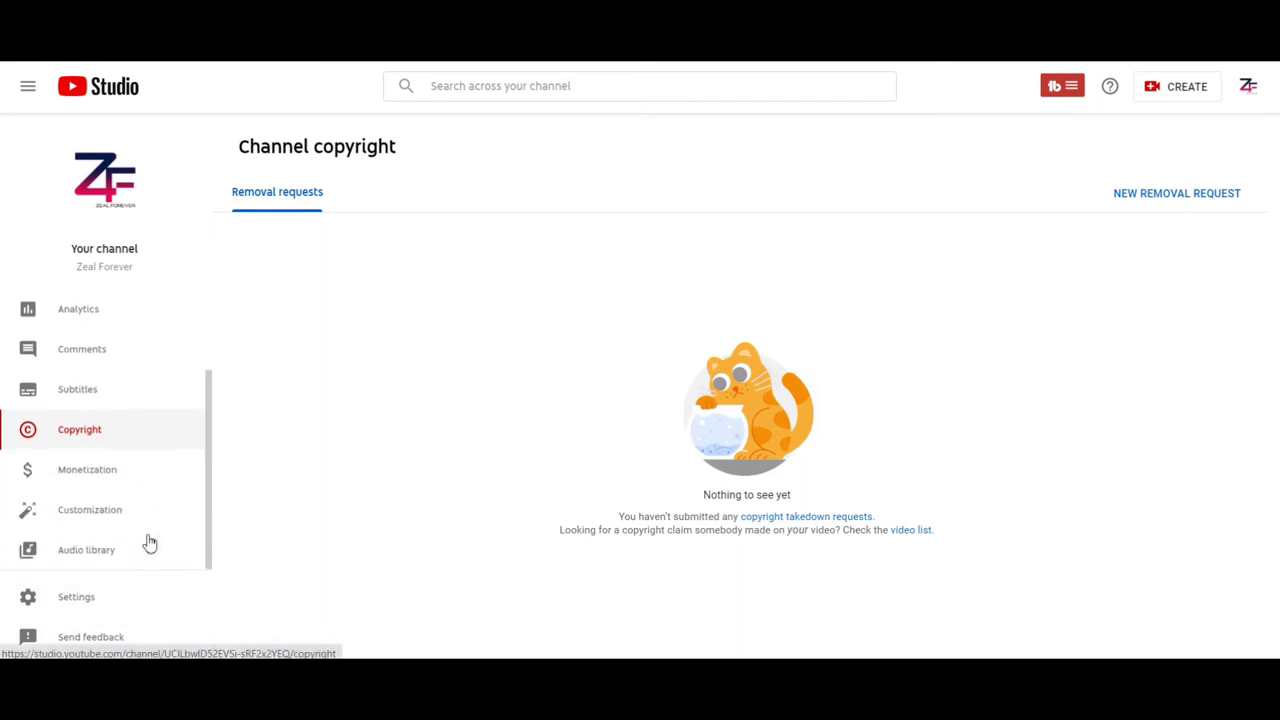
pyautogui.click(90, 470)
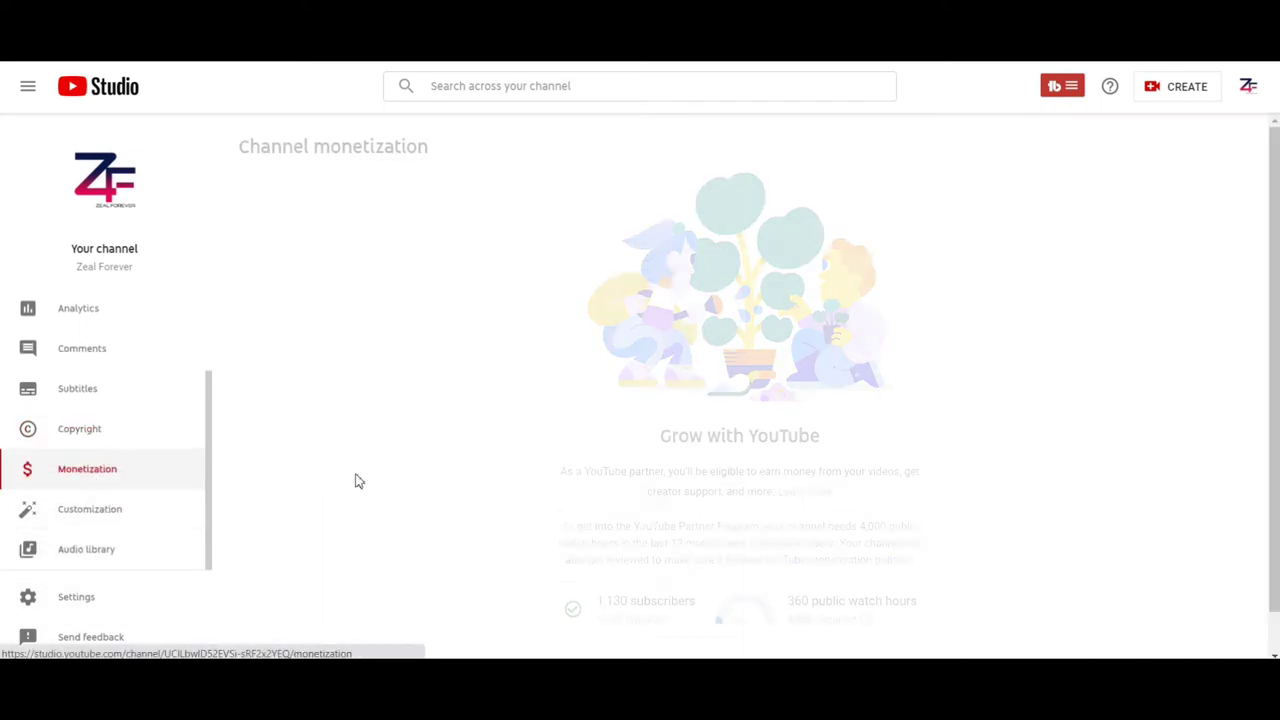
pyautogui.scroll(-1, 416, 459)
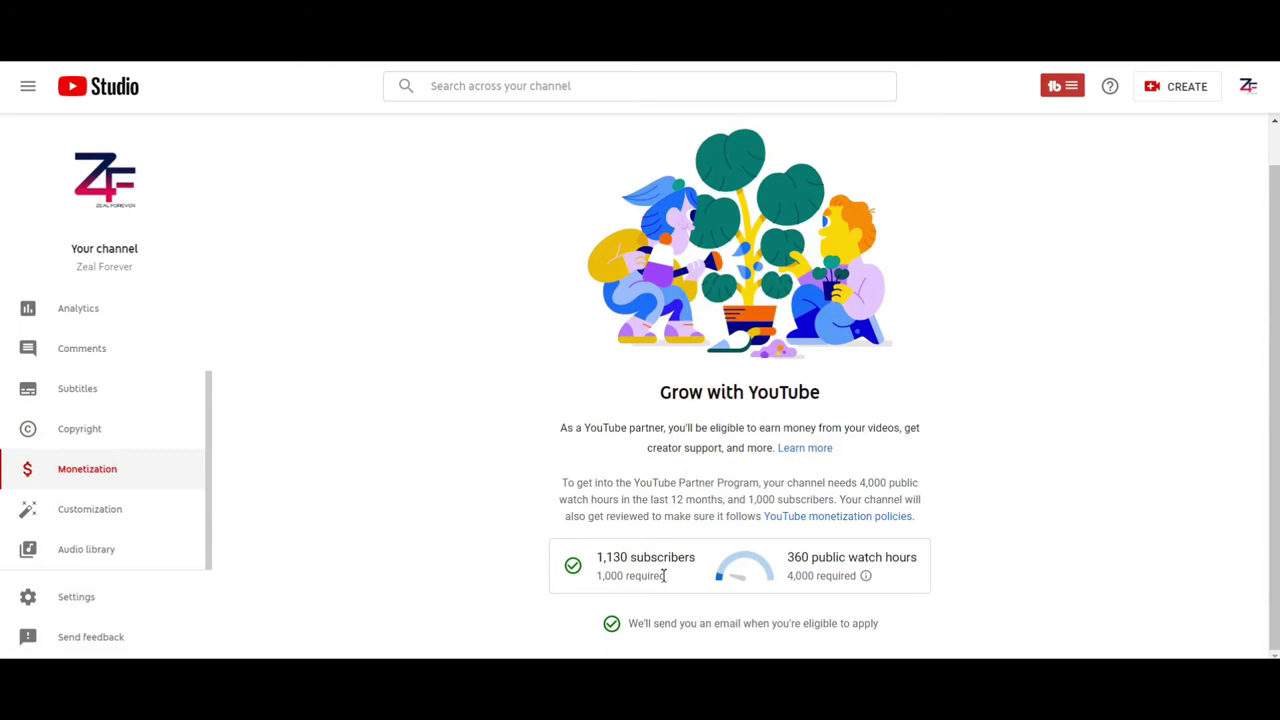
pyautogui.moveTo(803, 563)
pyautogui.scroll(1, 455, 556)
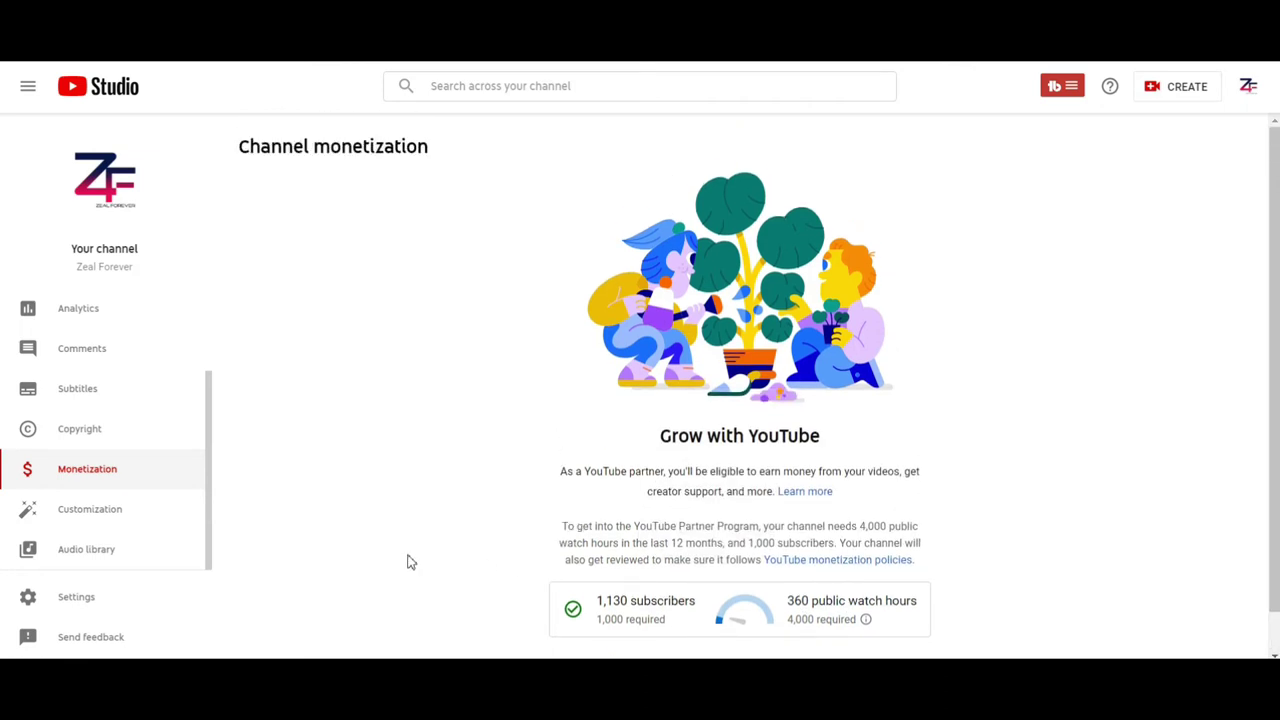
# - Open the channel customization's Branding settings and review the profile picture, banner image and video watermark
pyautogui.click(86, 514)
pyautogui.click(334, 199)
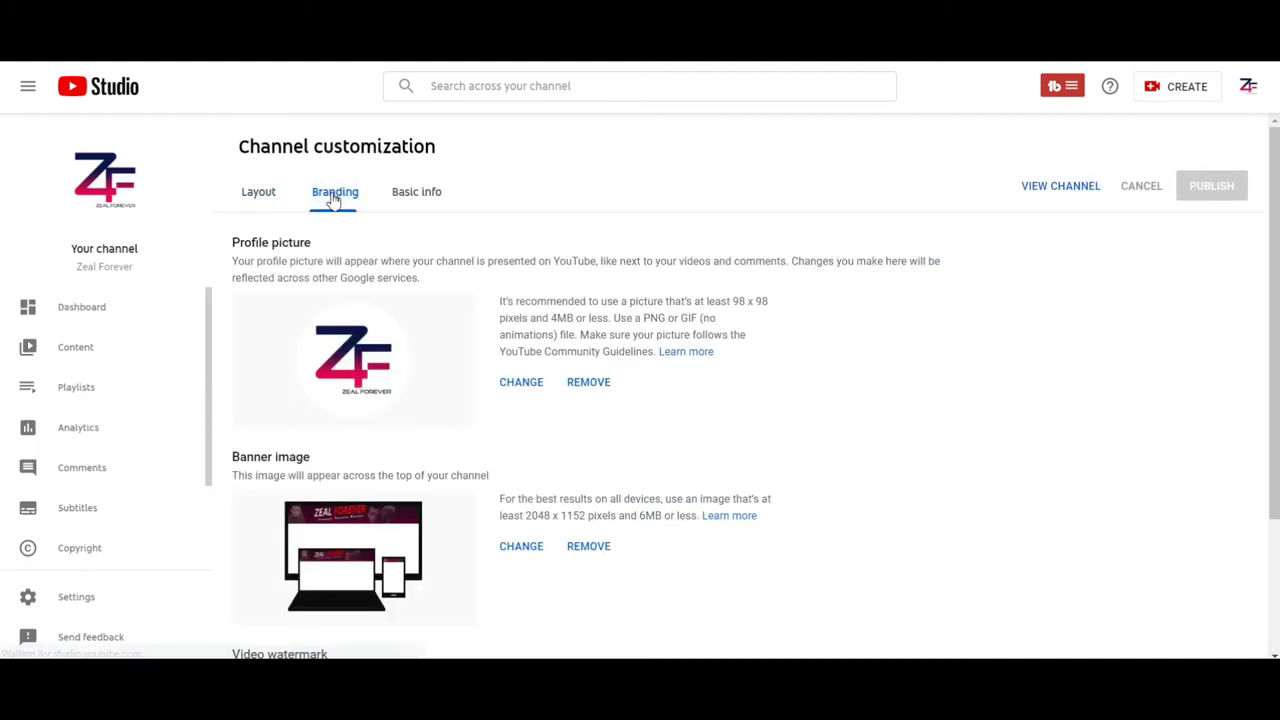
pyautogui.scroll(-2, 617, 406)
pyautogui.scroll(2, 617, 406)
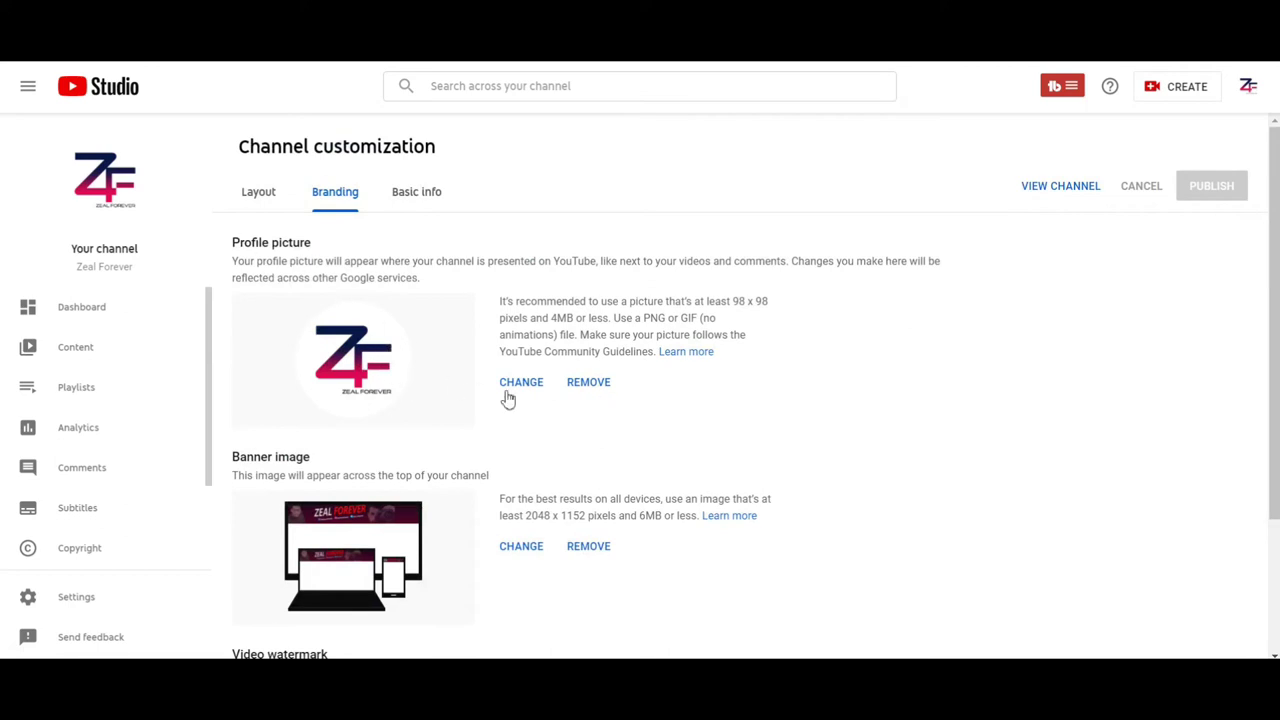
pyautogui.scroll(-3, 271, 487)
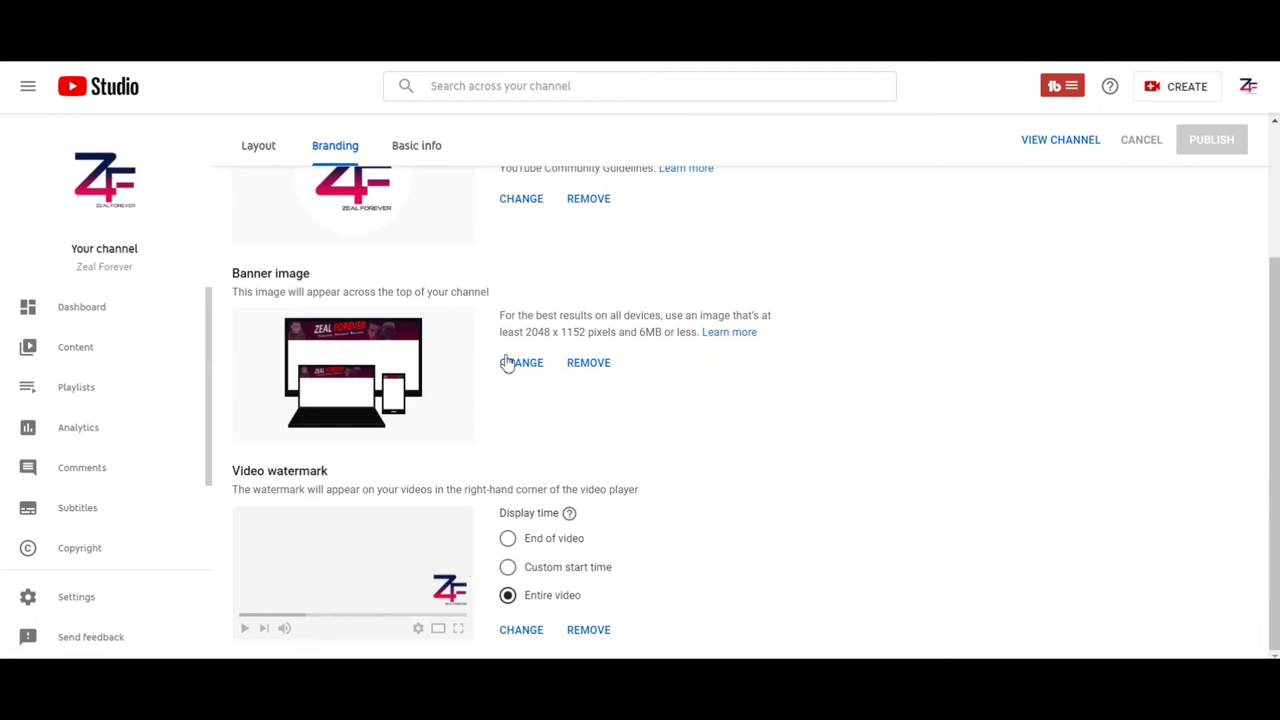
pyautogui.scroll(3, 512, 400)
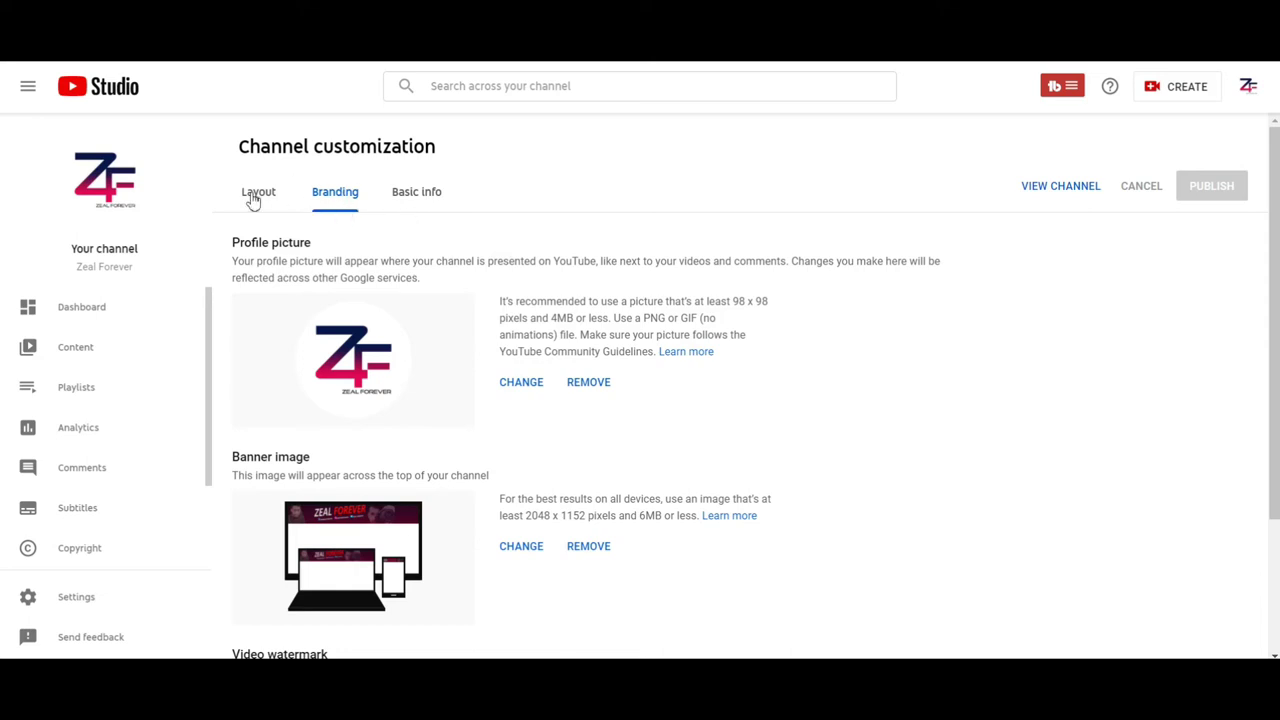
# - Open the channel's Basic info settings and review the channel description text
pyautogui.click(420, 200)
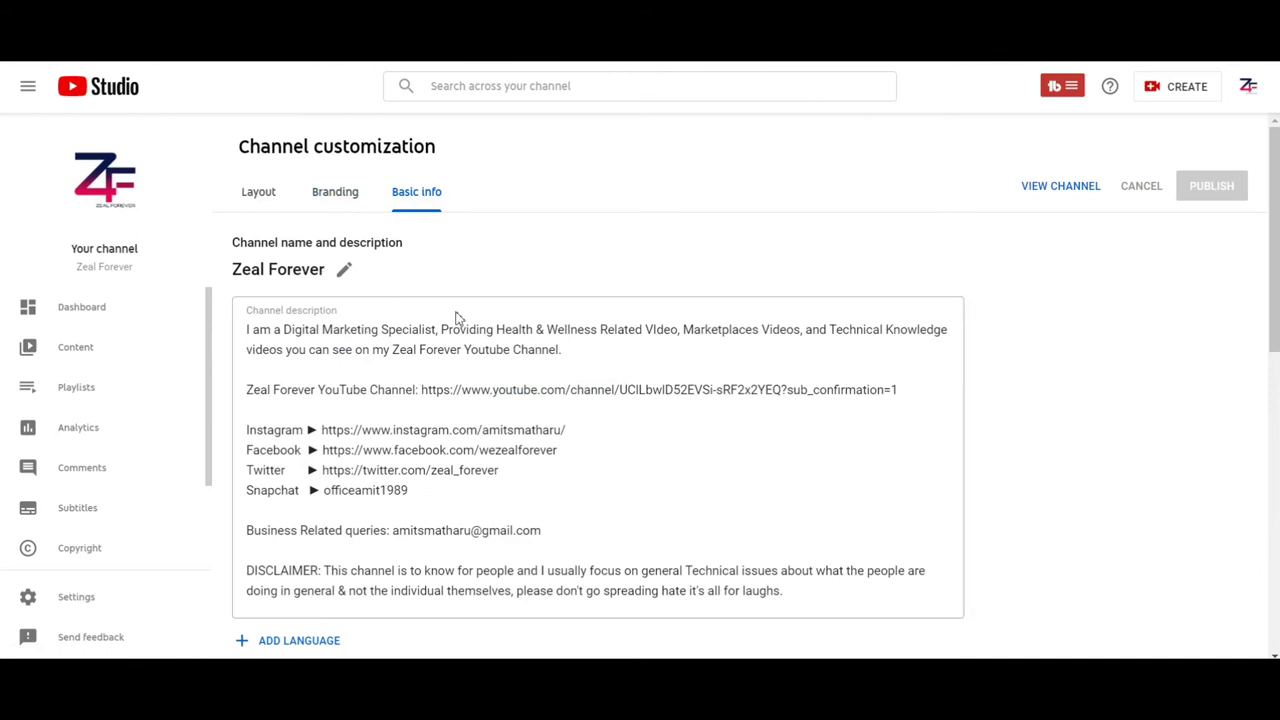
pyautogui.scroll(-1, 458, 316)
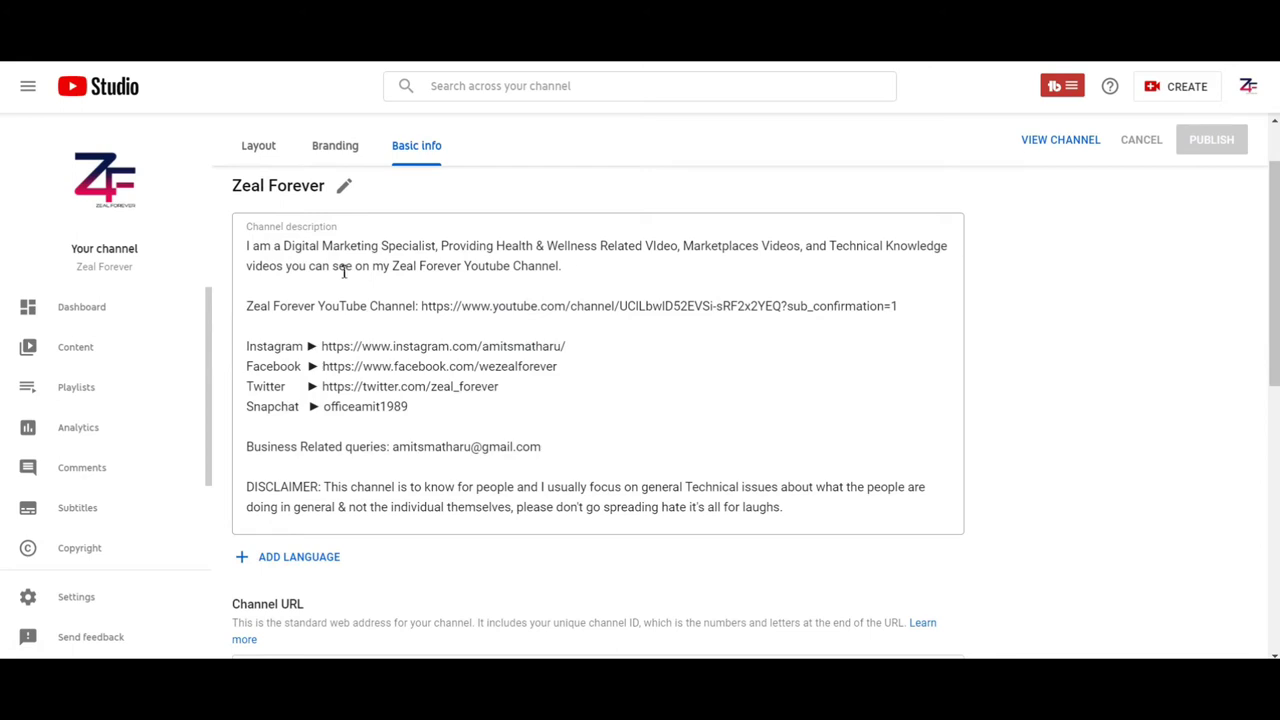
pyautogui.moveTo(282, 246); pyautogui.dragTo(583, 497)
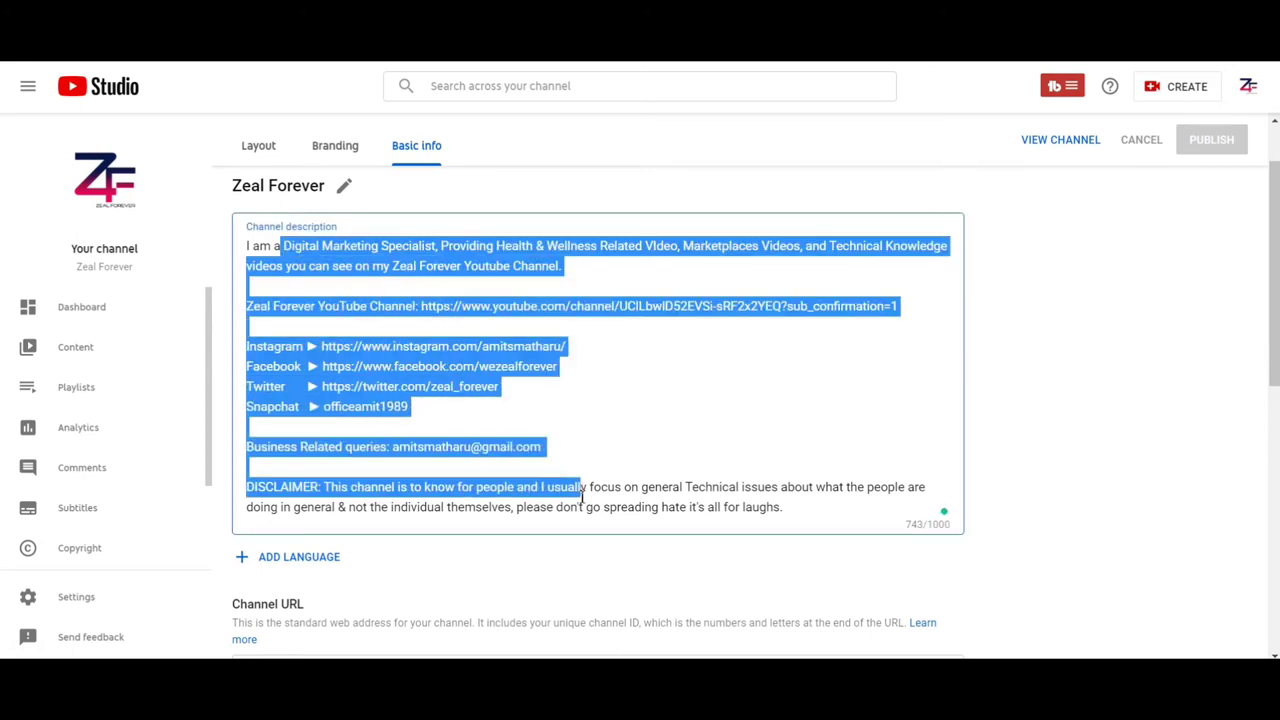
pyautogui.click(615, 464)
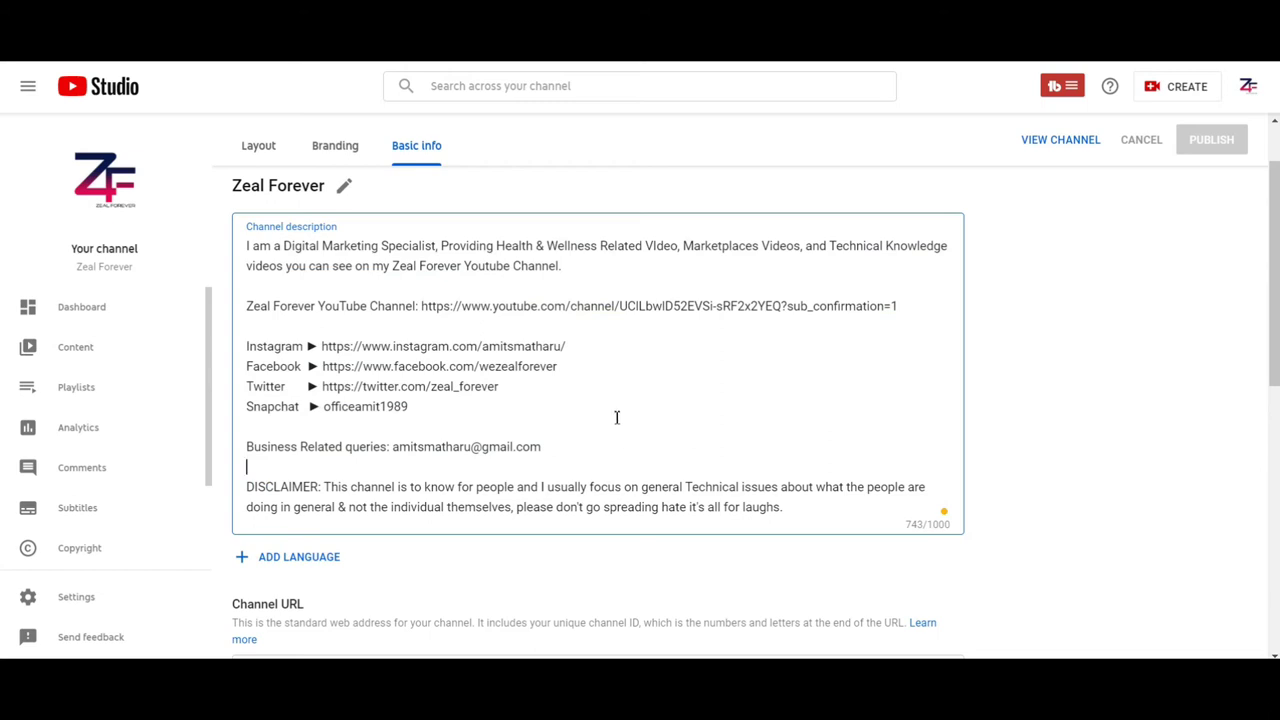
# - Review the Channel URL in the basic info and open the custom URL options for the channel
pyautogui.scroll(-3, 614, 398)
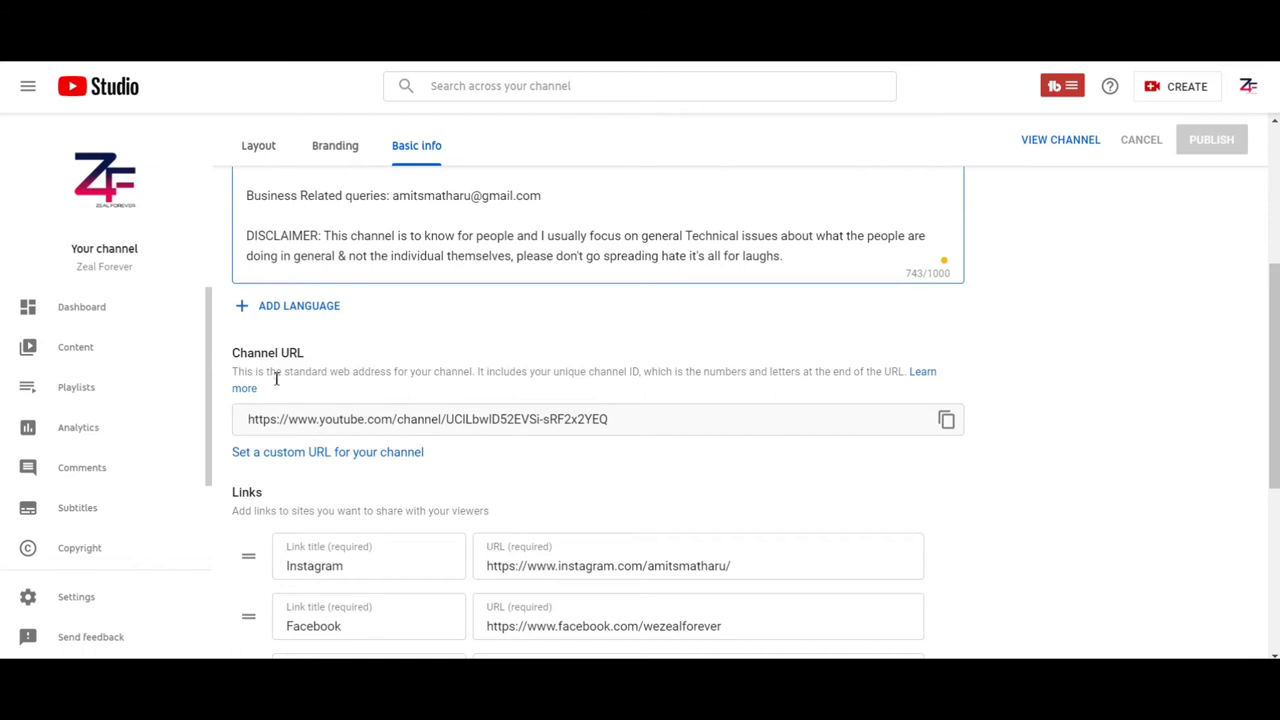
pyautogui.moveTo(232, 354); pyautogui.dragTo(318, 367)
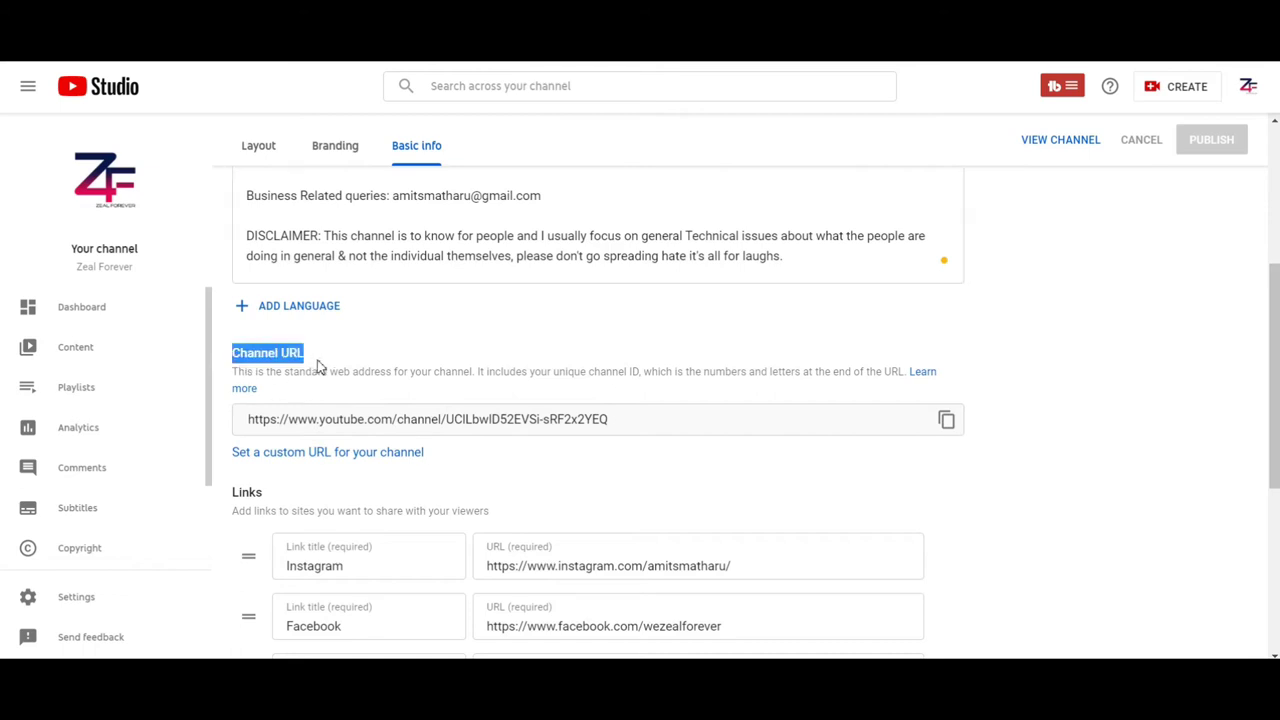
pyautogui.tripleClick(324, 419)
pyautogui.click(565, 422)
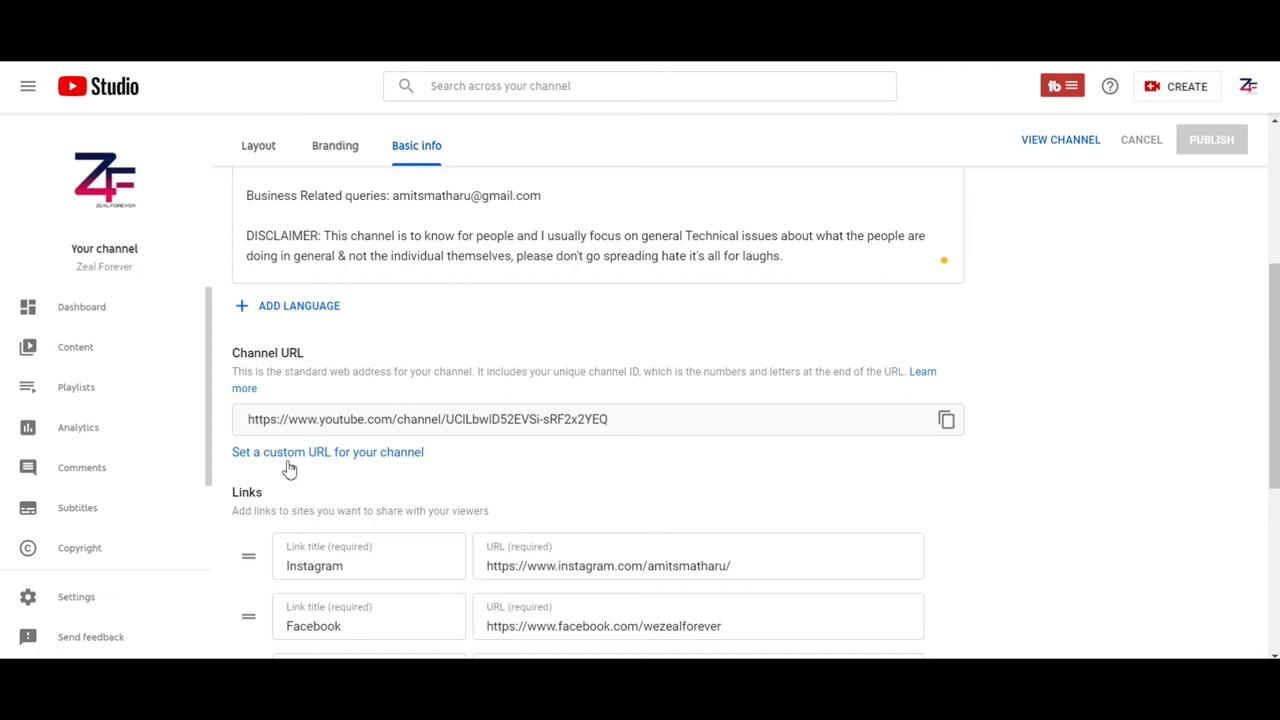
pyautogui.click(355, 456)
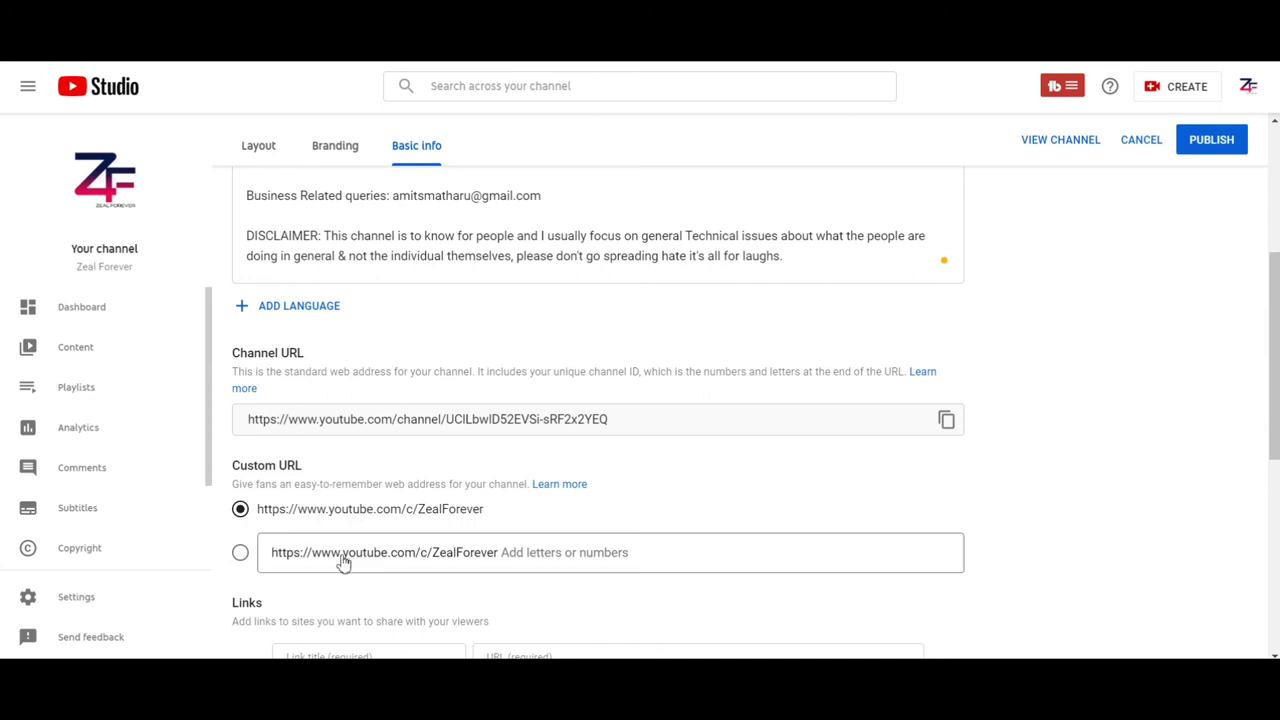
pyautogui.click(241, 555)
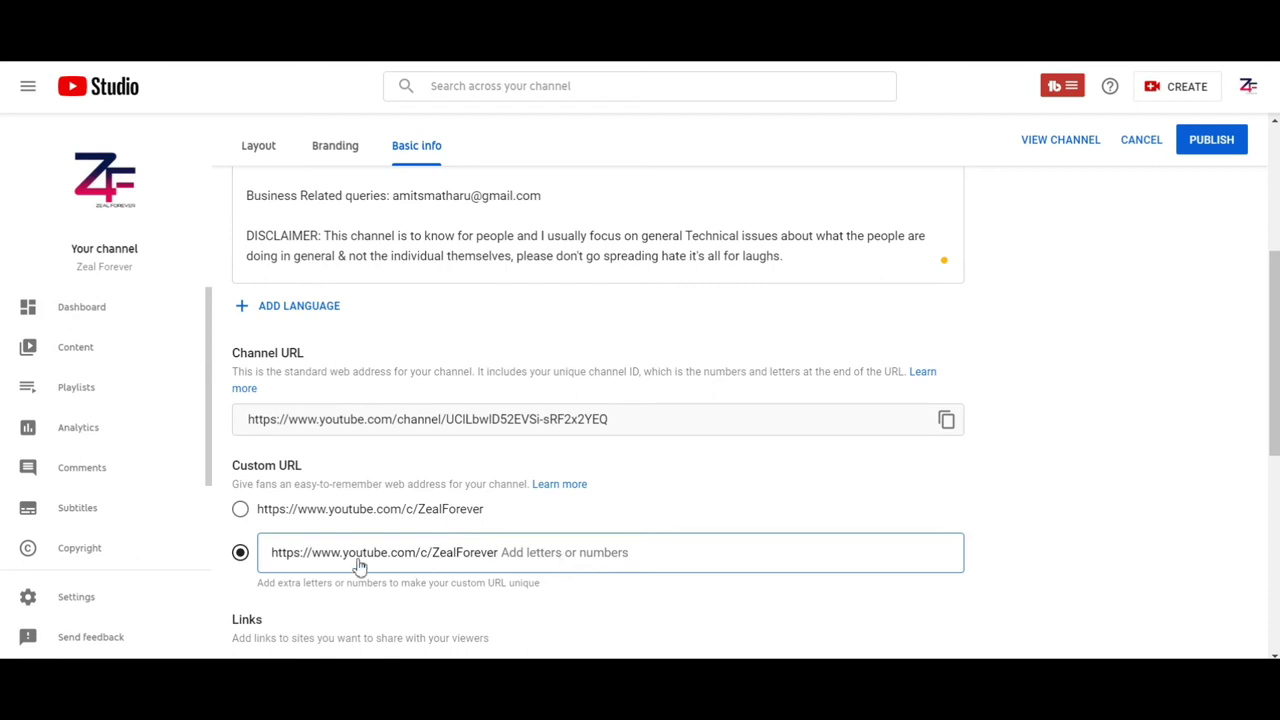
pyautogui.click(241, 512)
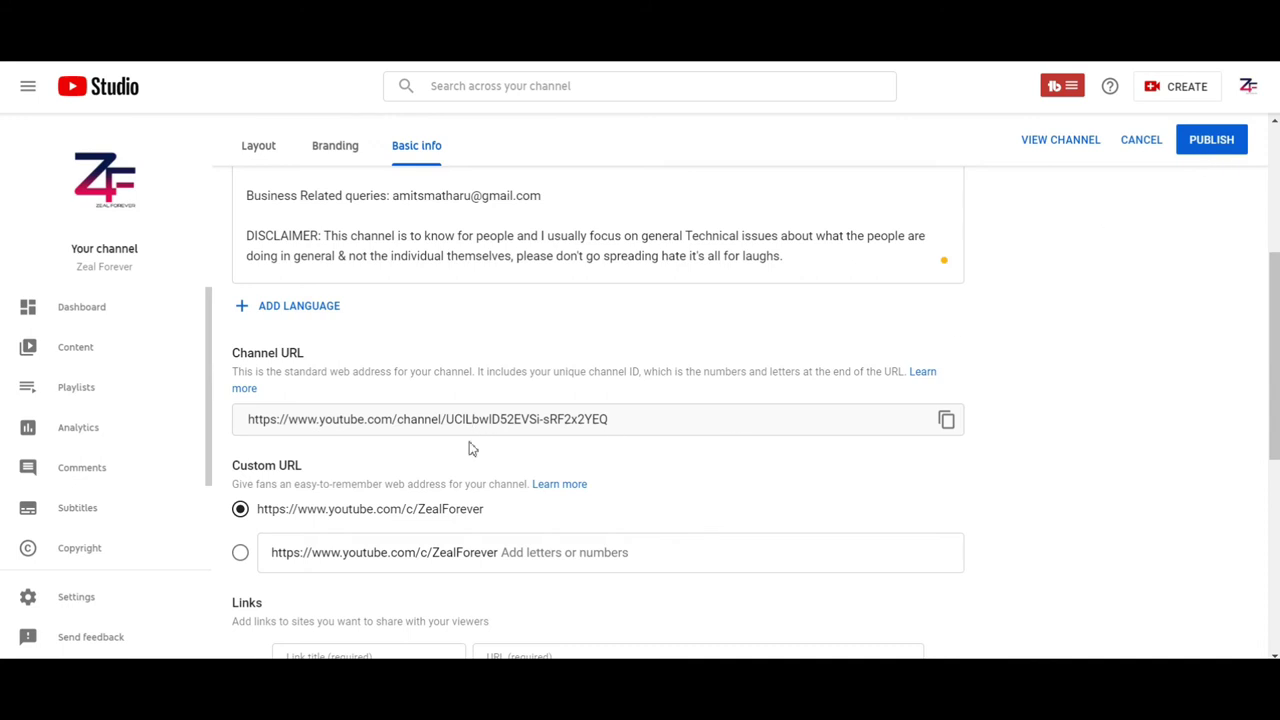
pyautogui.click(1223, 143)
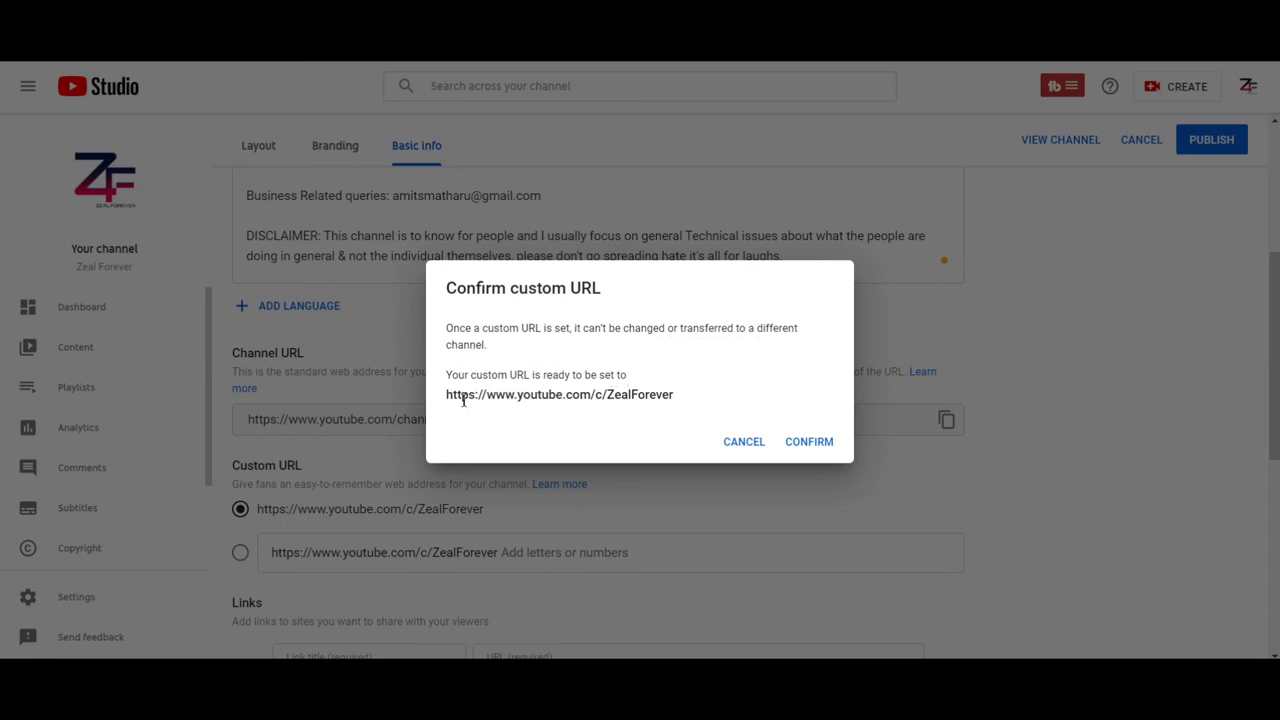
# - Check the address in the custom URL confirmation and confirm setting it for the channel
pyautogui.moveTo(575, 400); pyautogui.dragTo(677, 404)
pyautogui.click(664, 402)
pyautogui.moveTo(562, 396); pyautogui.dragTo(658, 398)
pyautogui.click(675, 400)
pyautogui.click(802, 450)
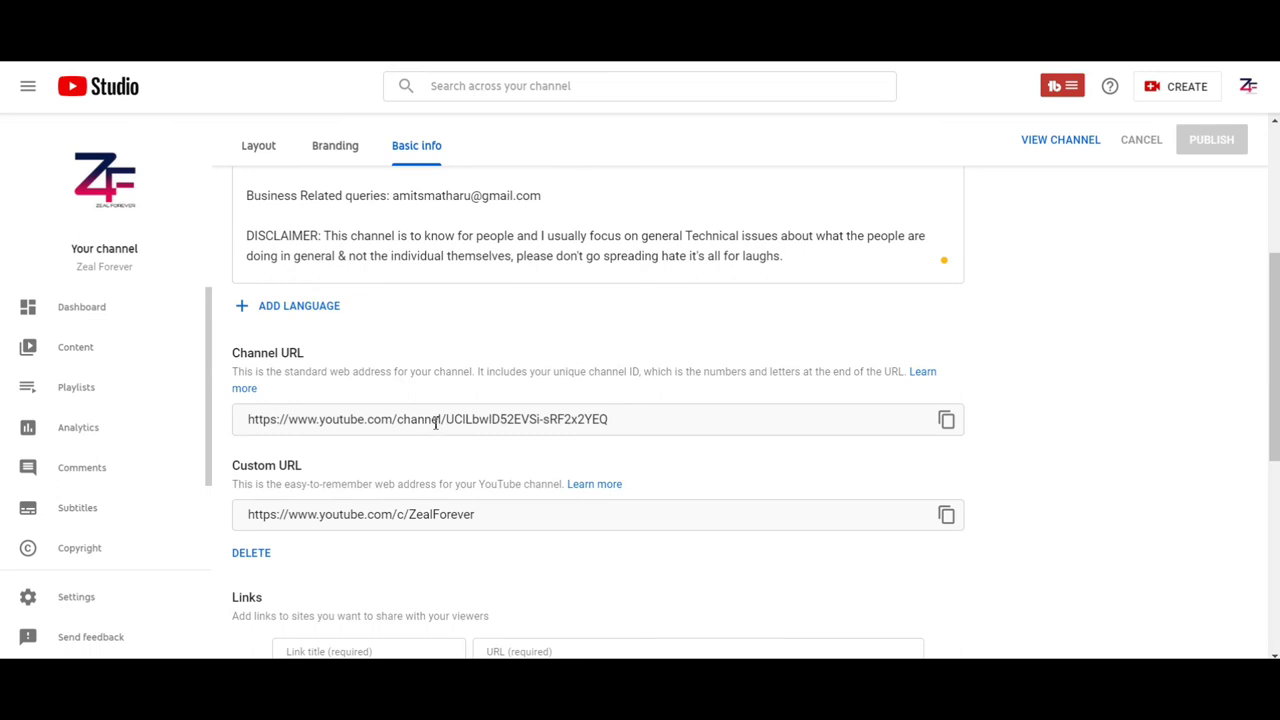
# - Review the channel's site links and banner link setting, and return to the channel description
pyautogui.scroll(-2, 436, 422)
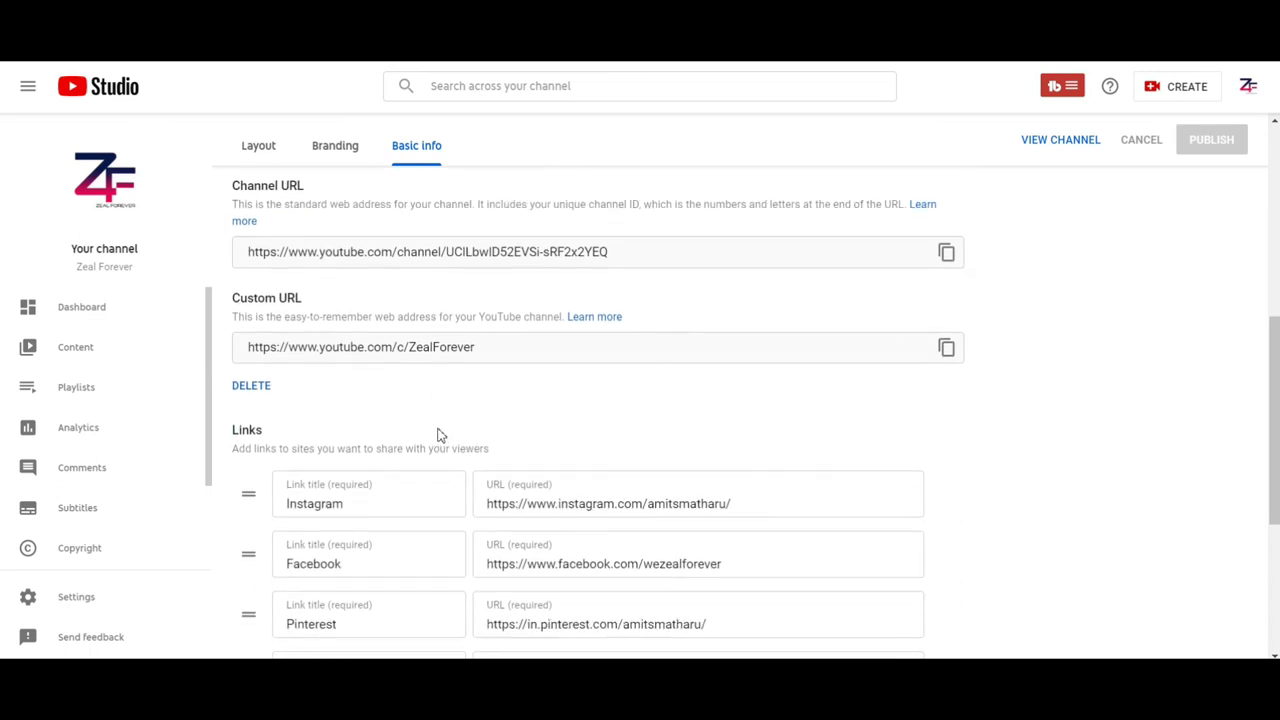
pyautogui.scroll(-3, 436, 432)
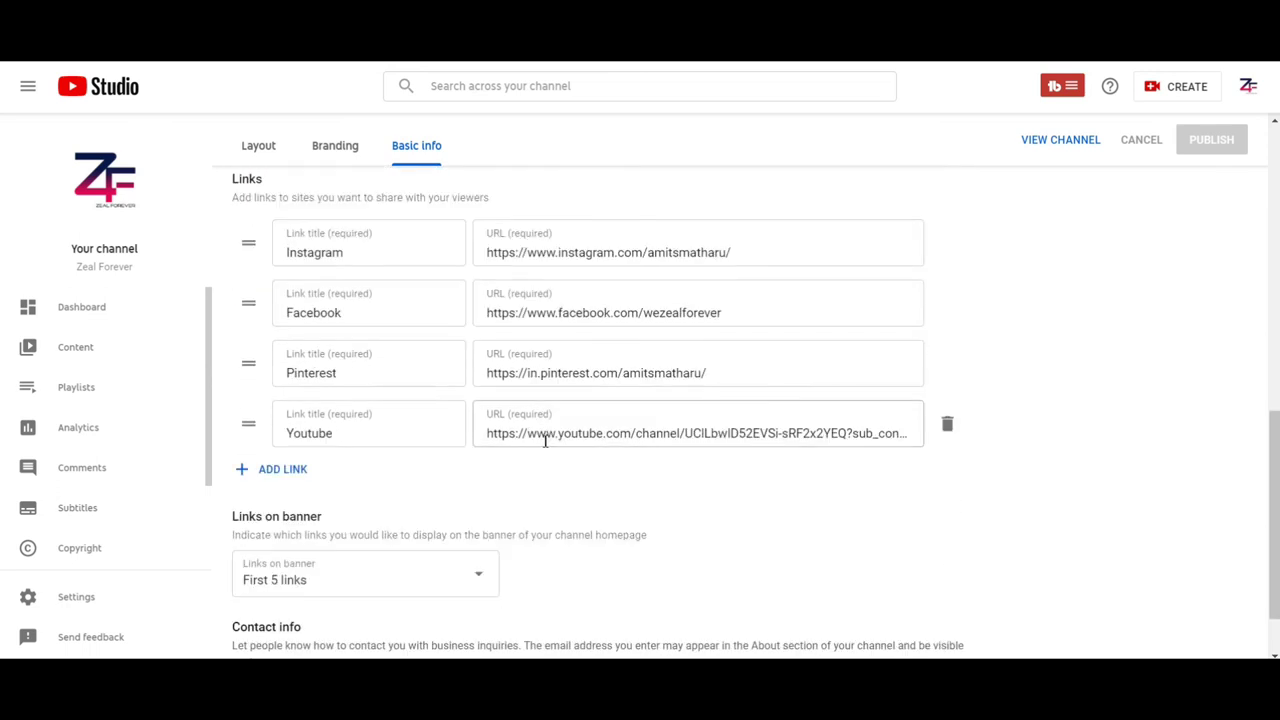
pyautogui.scroll(8, 545, 441)
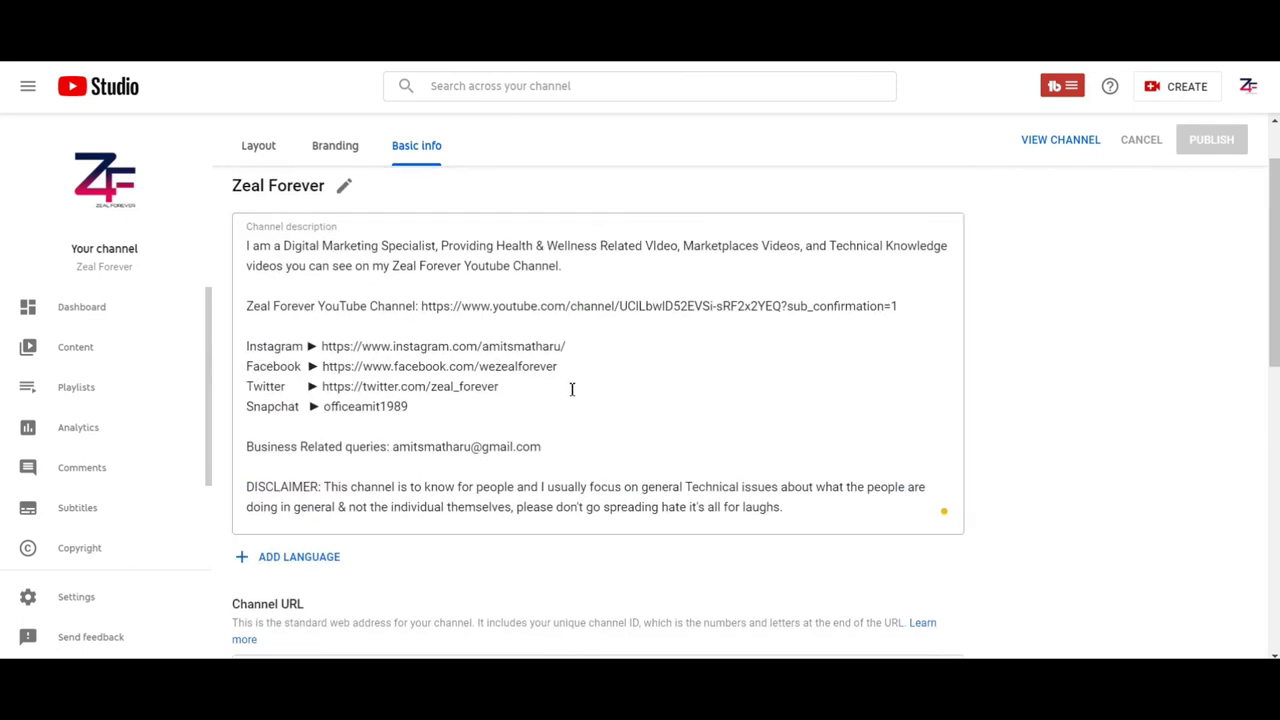